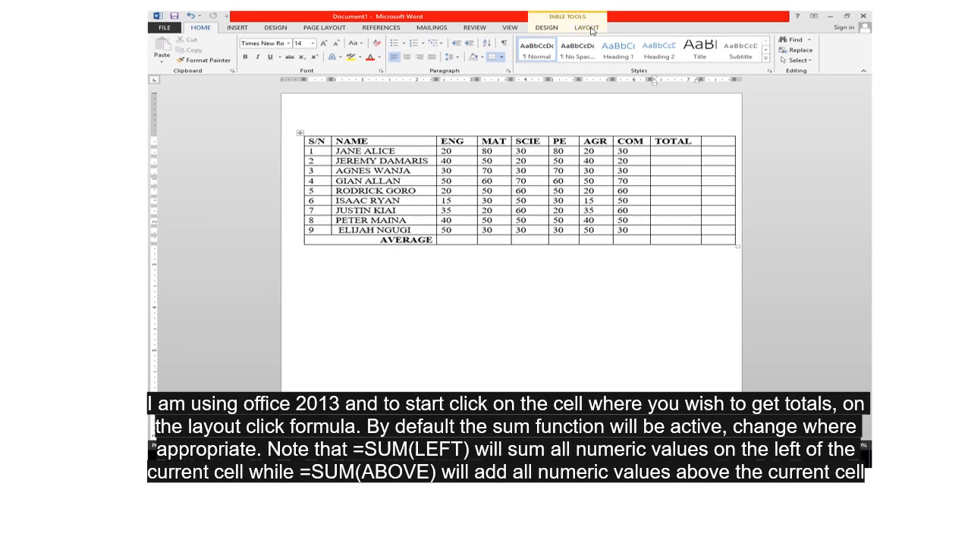
Step: Insert the formula =SUM(LEFT) in the TOTAL cell of the table row numbered 1
click(592, 29)
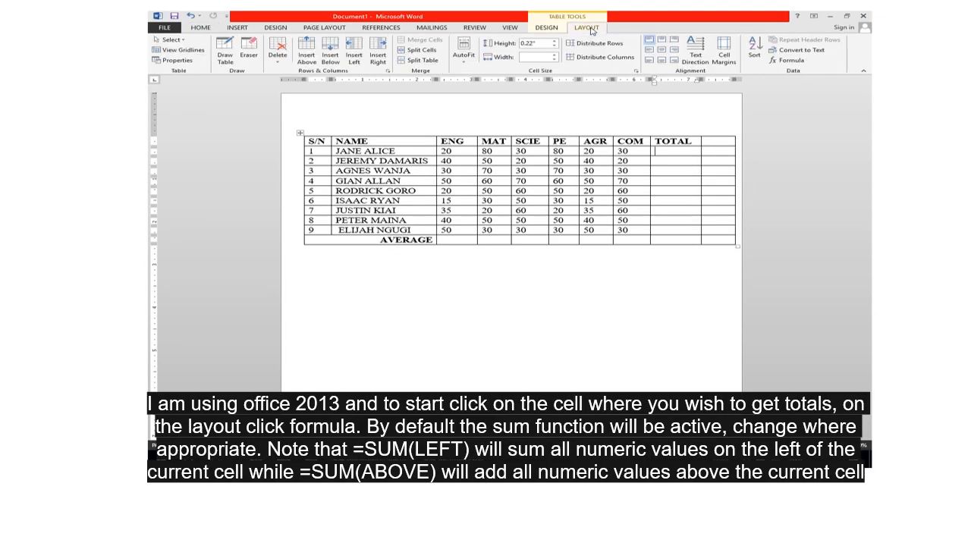
click(787, 61)
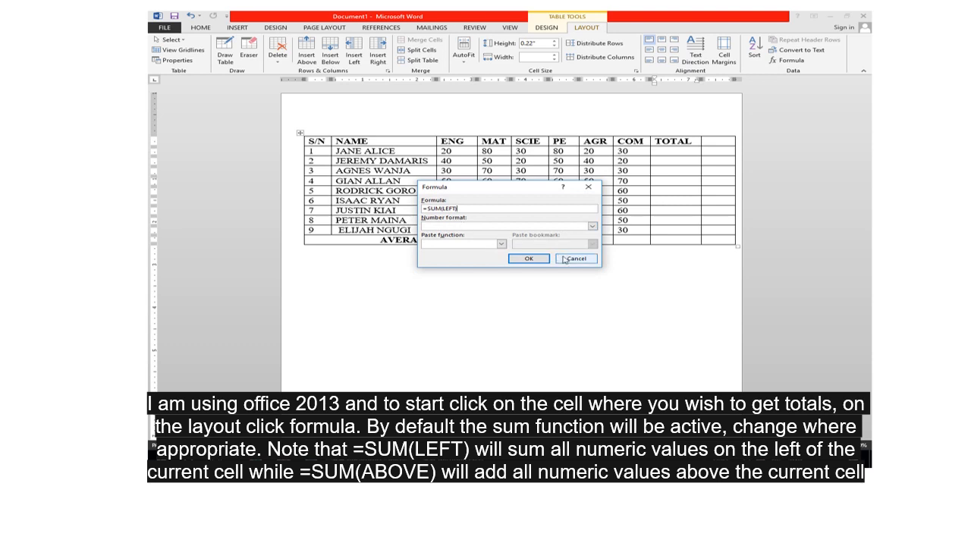
click(530, 259)
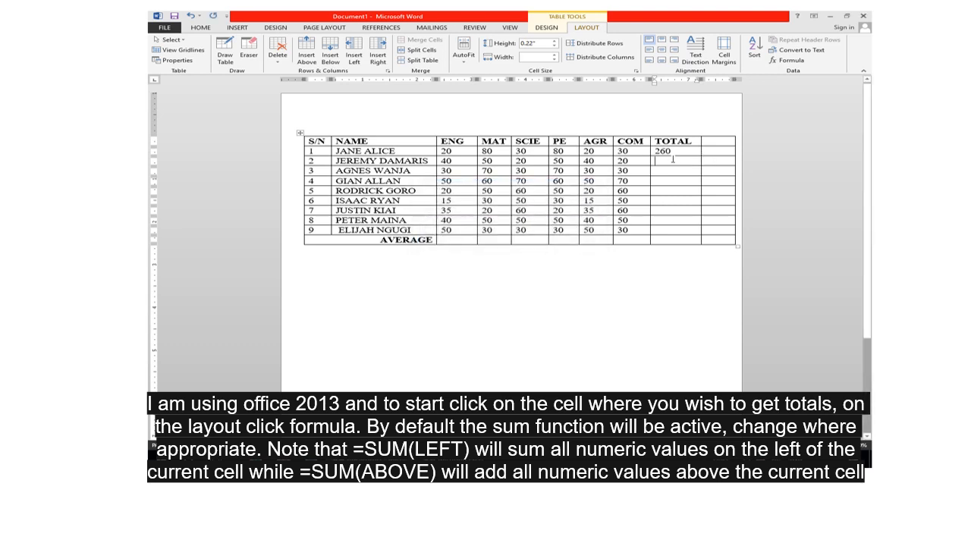
Step: Total the row numbered 2 in its TOTAL cell with a SUM formula whose argument is changed to left
click(791, 60)
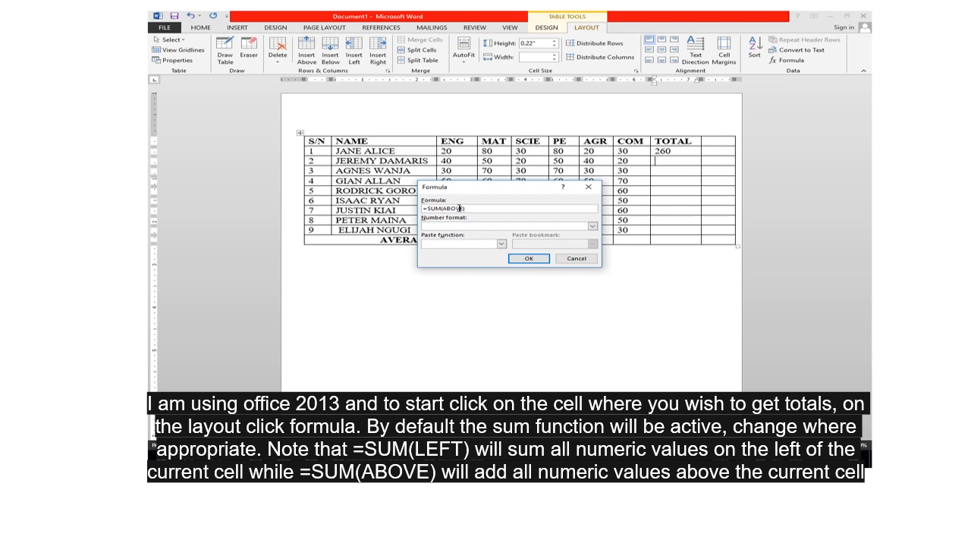
drag(467, 208, 443, 208)
text(left)
click(522, 258)
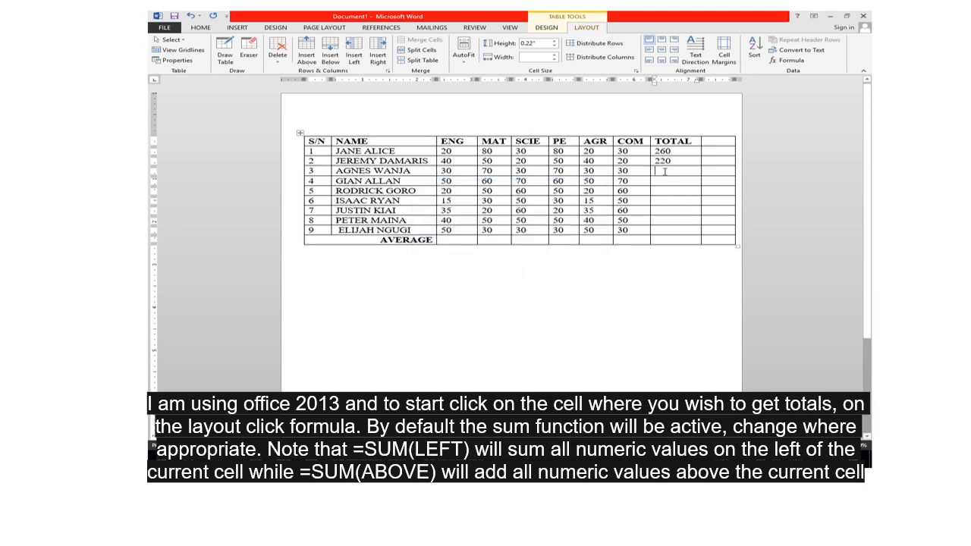
Step: Fill the TOTAL cell of the row numbered 3 with a formula summing the values to its left
click(791, 60)
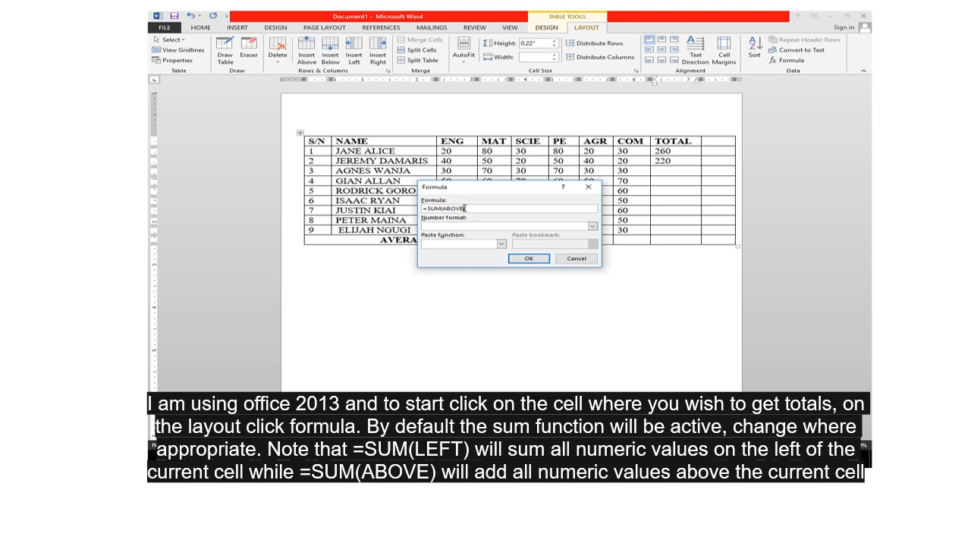
drag(461, 207, 442, 208)
key(BackSpace)
text(left)
click(530, 259)
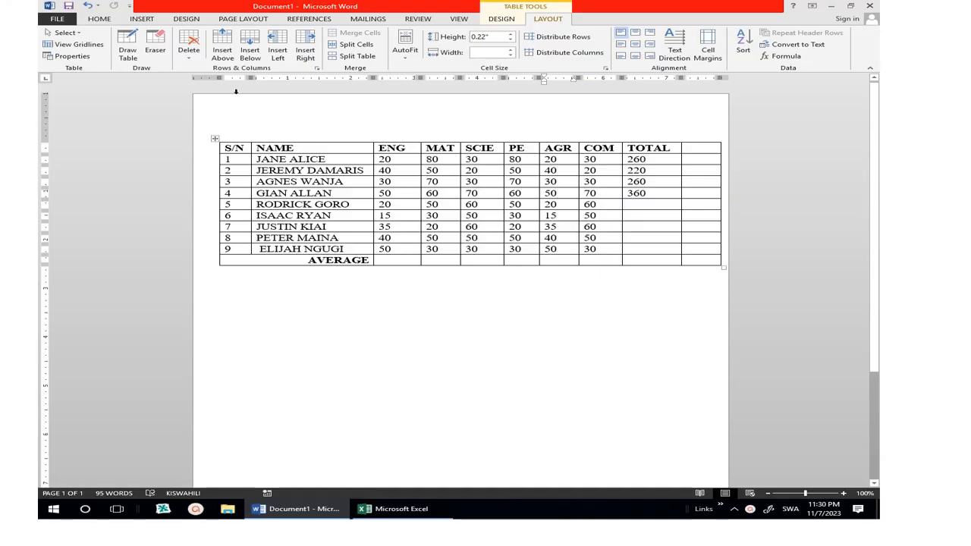
Step: Apply red text highlighting to the whole ENG column of the table
click(236, 90)
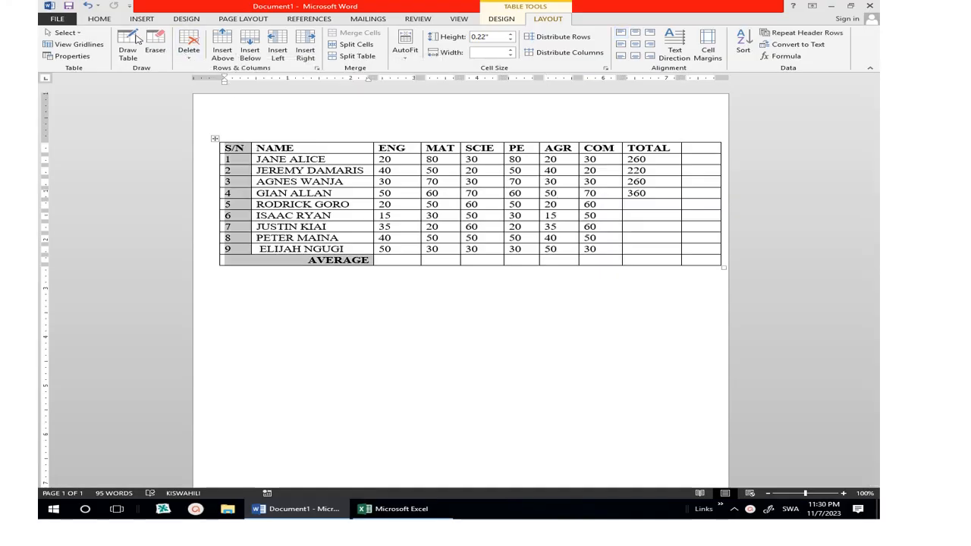
click(99, 19)
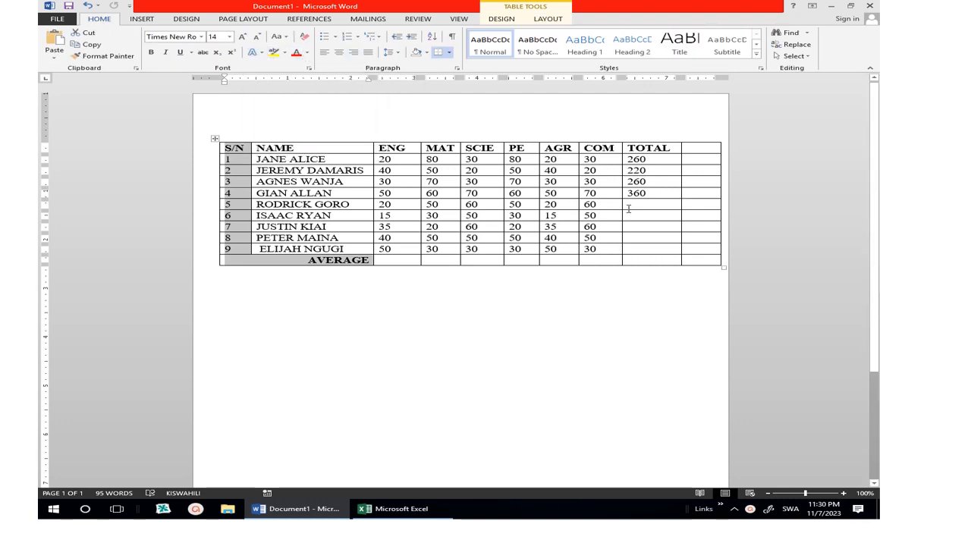
click(395, 142)
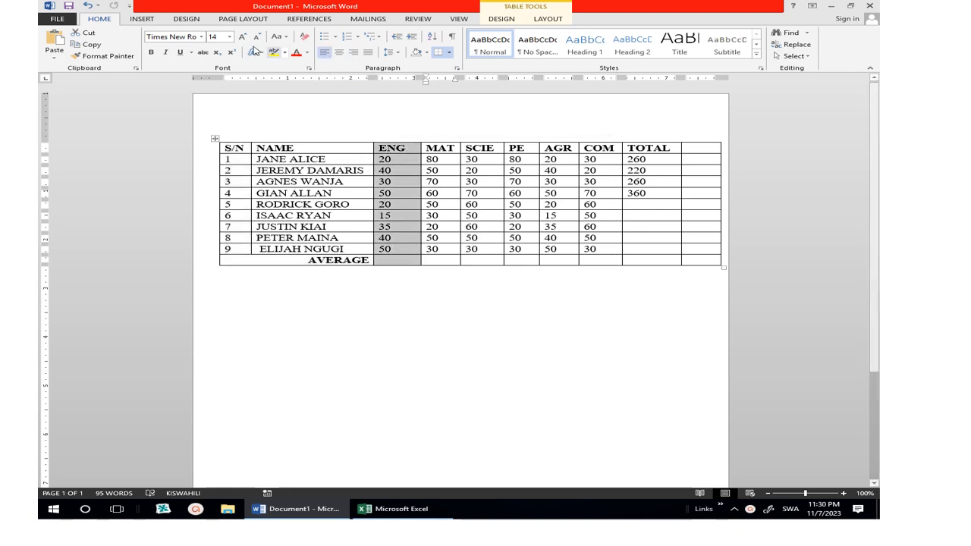
click(285, 52)
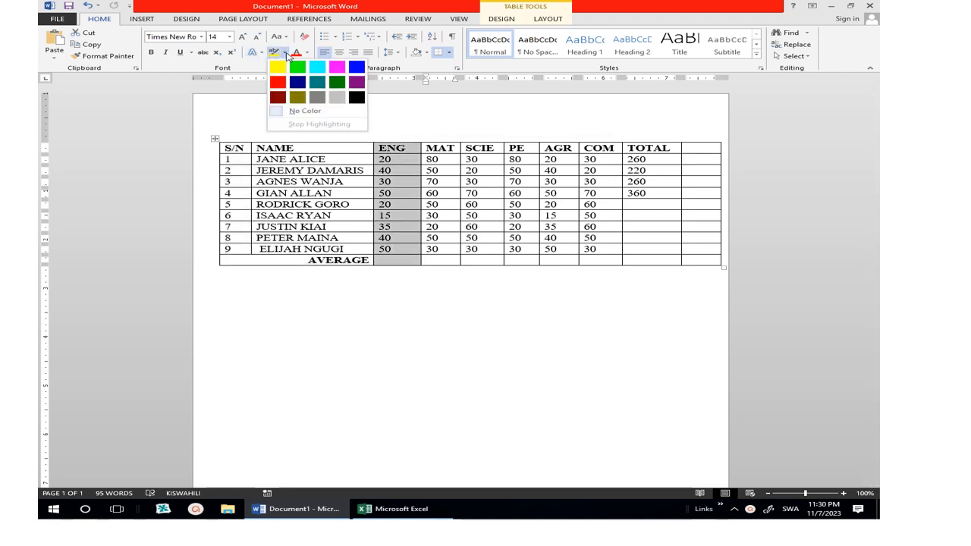
click(279, 83)
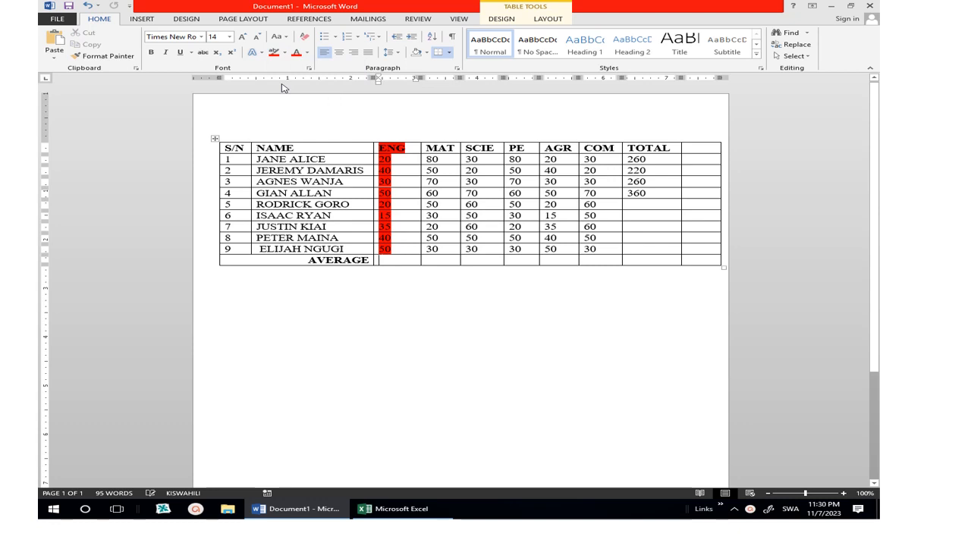
Step: Write "We know that the highlight area reppresents the column" below the table
click(275, 332)
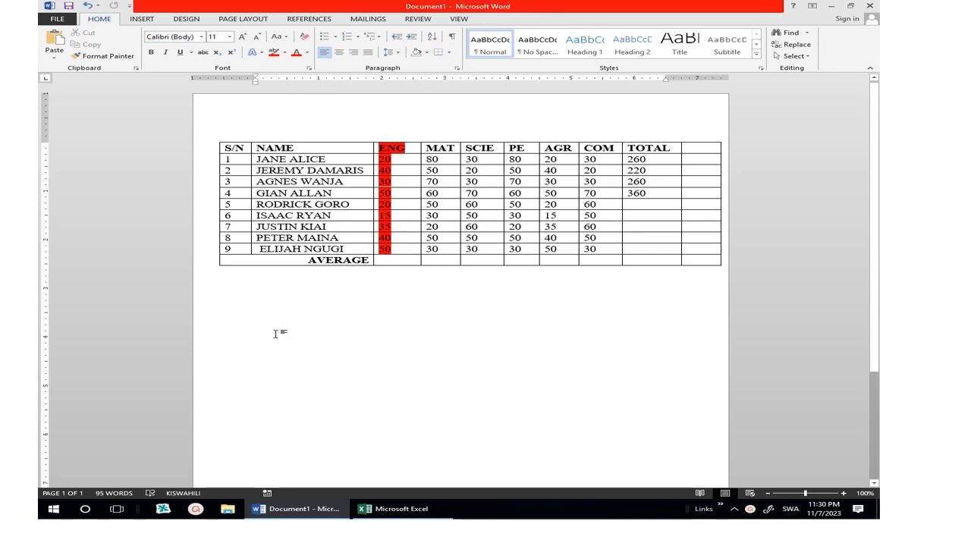
text(We k)
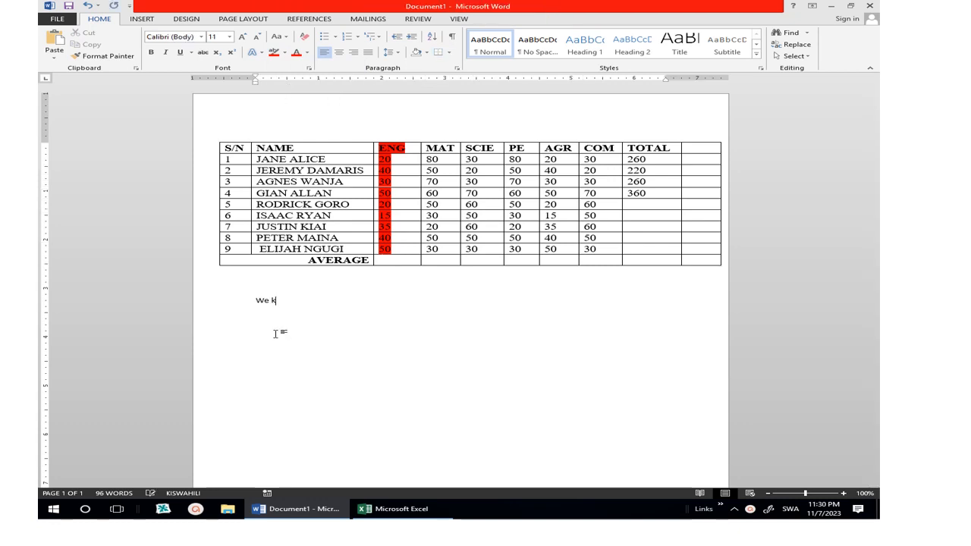
text(now that the hig)
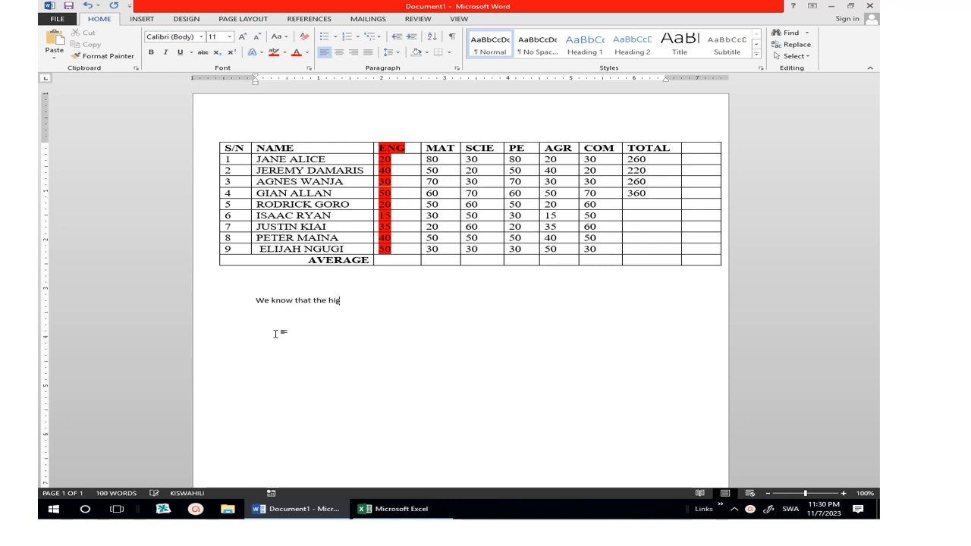
text(hlight area reppresents the colu)
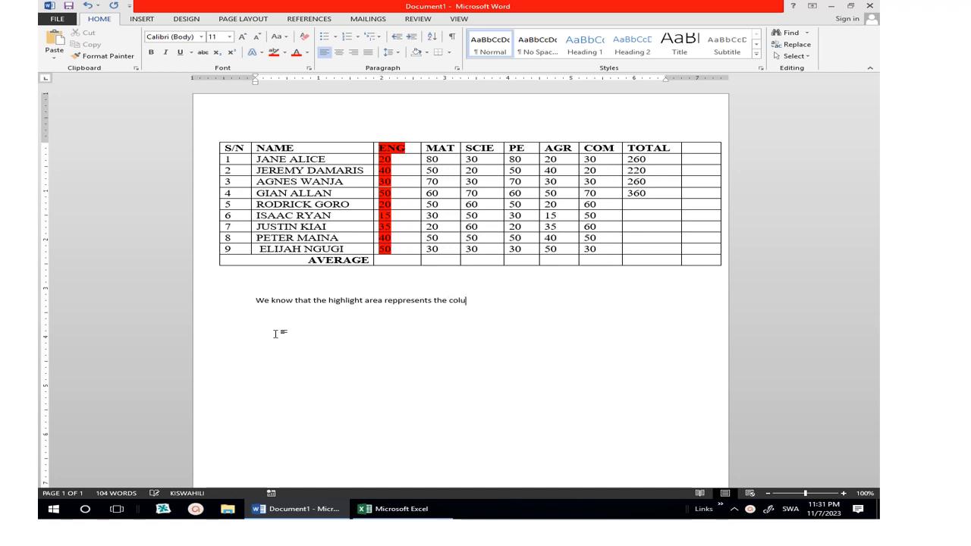
text(mn)
Step: Apply green text highlighting to the entire table row numbered 6
click(206, 220)
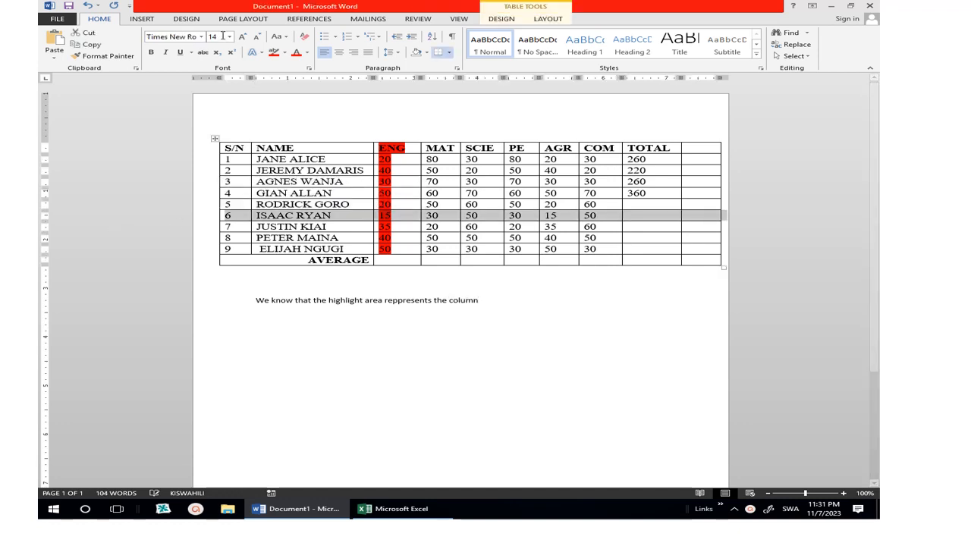
click(285, 53)
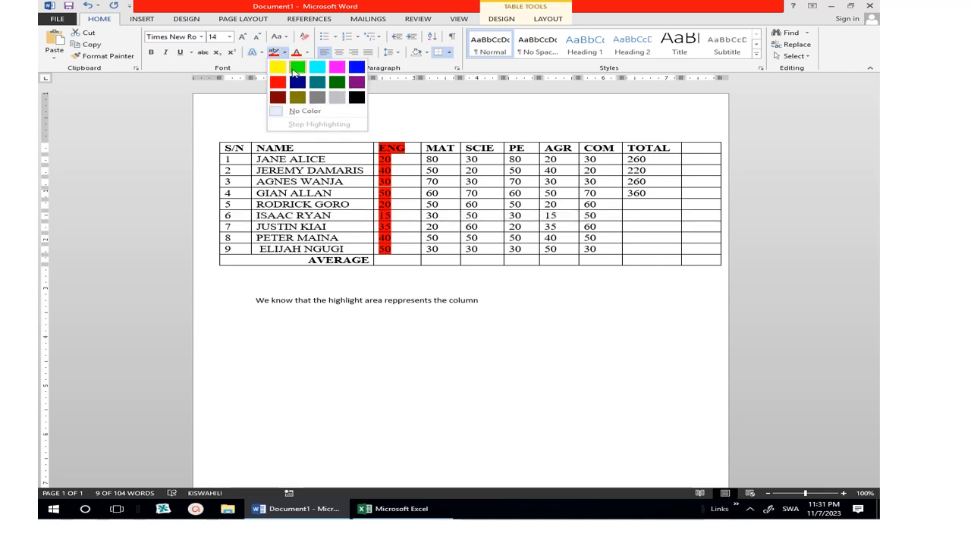
click(297, 67)
click(397, 372)
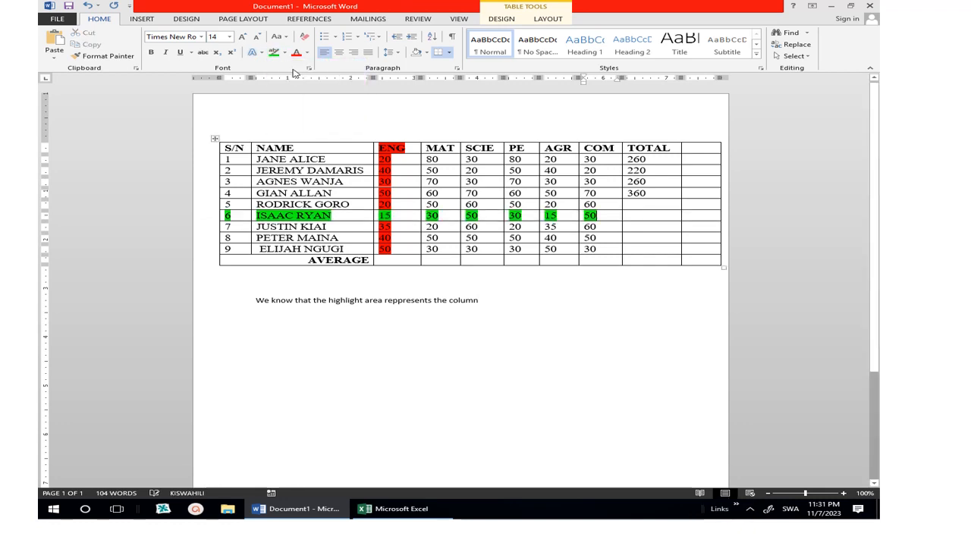
Step: Add a second line below the first note reading "And what i have highlighted in green represent row"
click(501, 300)
key(Return)
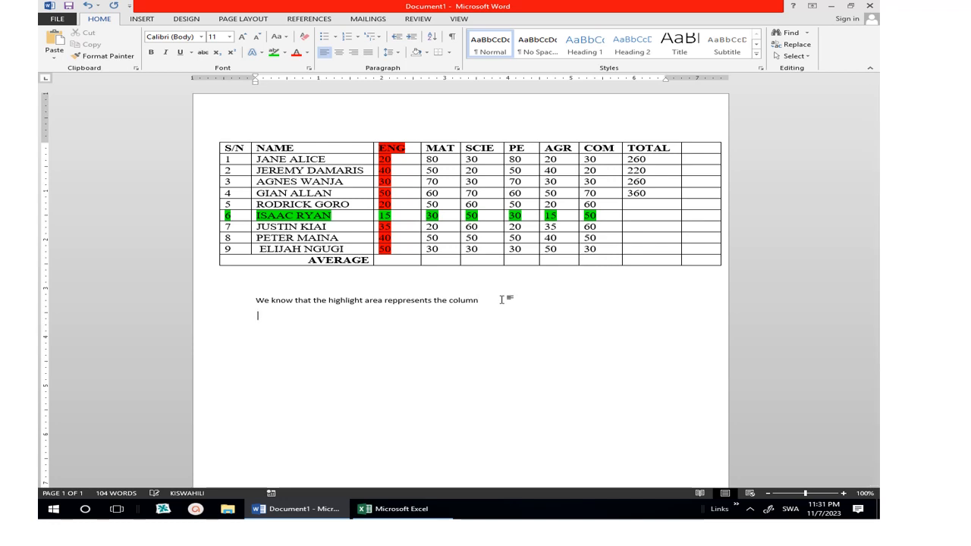
text(And )
text(wat==)
key(BackSpace)
key(BackSpace)
key(BackSpace)
key(BackSpace)
text(hat i have highlighted in )
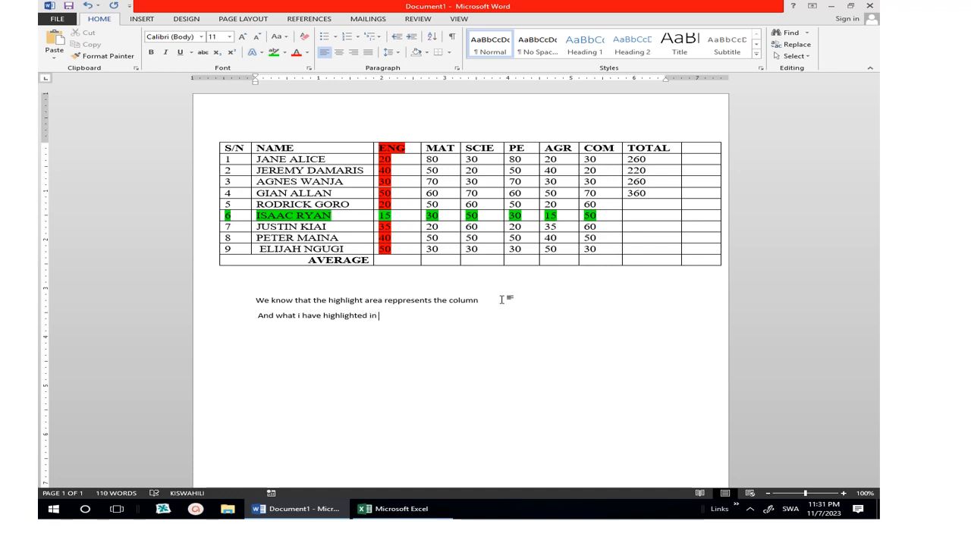
text(green represent row)
Step: Add a new line: "Just like in spreadsheet where cell reference starts with column followed by row, In Microsoft word we use the same naming method for cell"
key(Return)
text(Just like i)
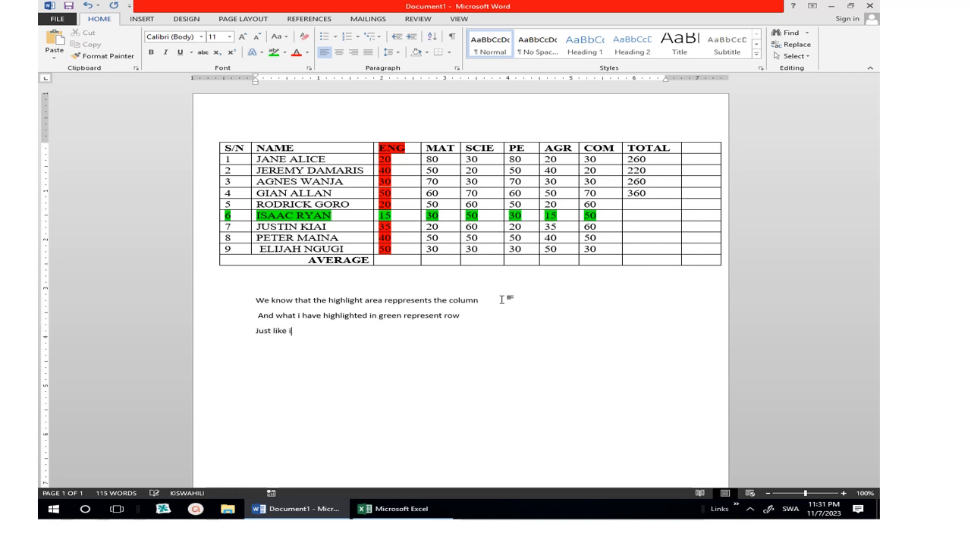
text(n spreadsheet where cell)
text(ref)
text(e)
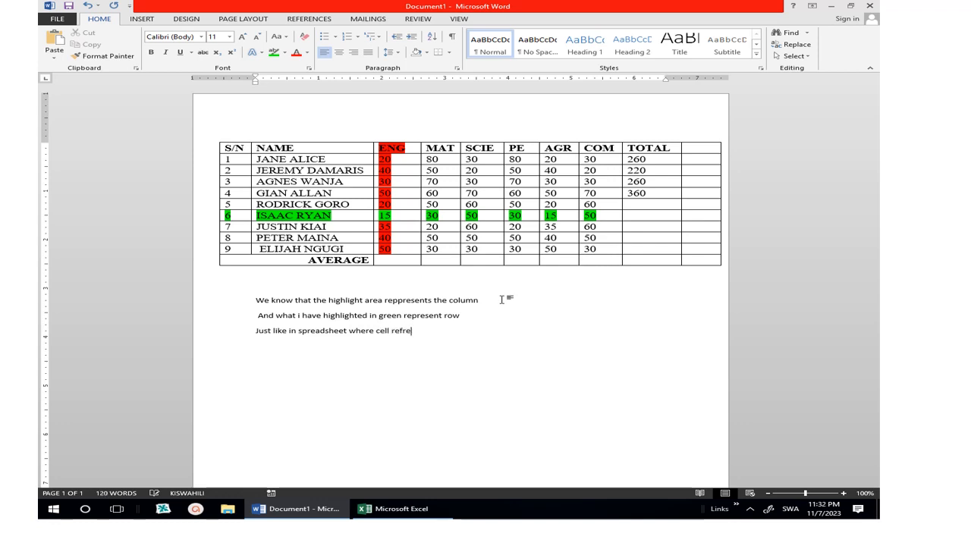
text(rence starts with colum n followed b)
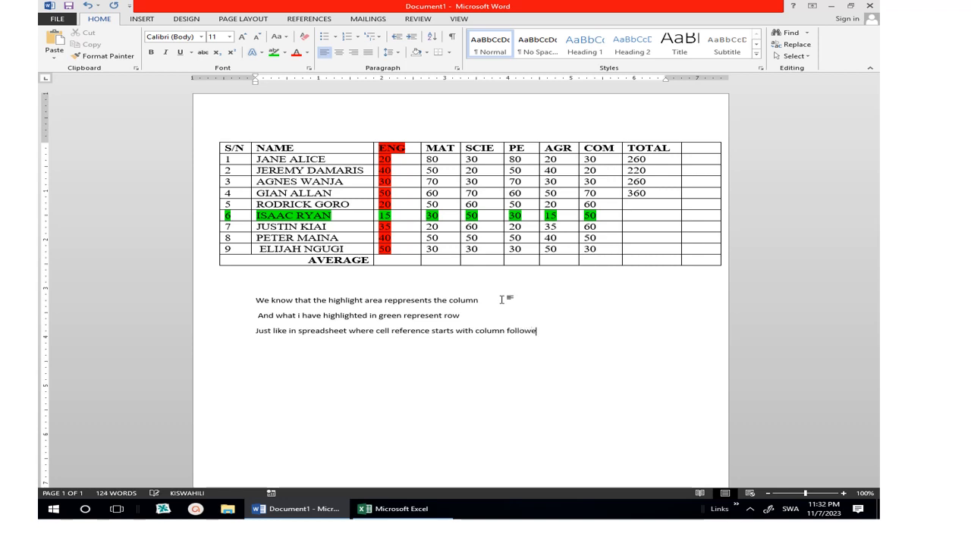
text(y row, In Microsoft word we use )
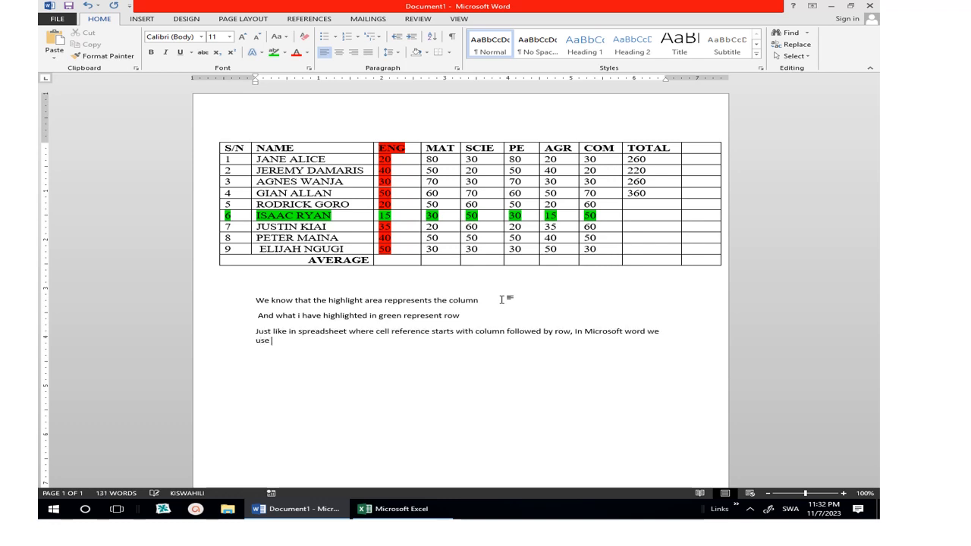
text(the same naming)
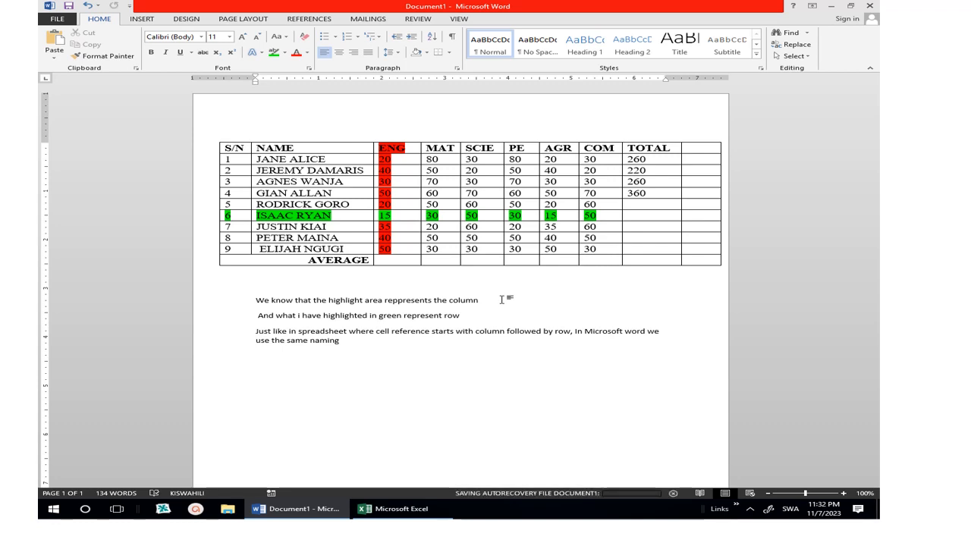
text(m)
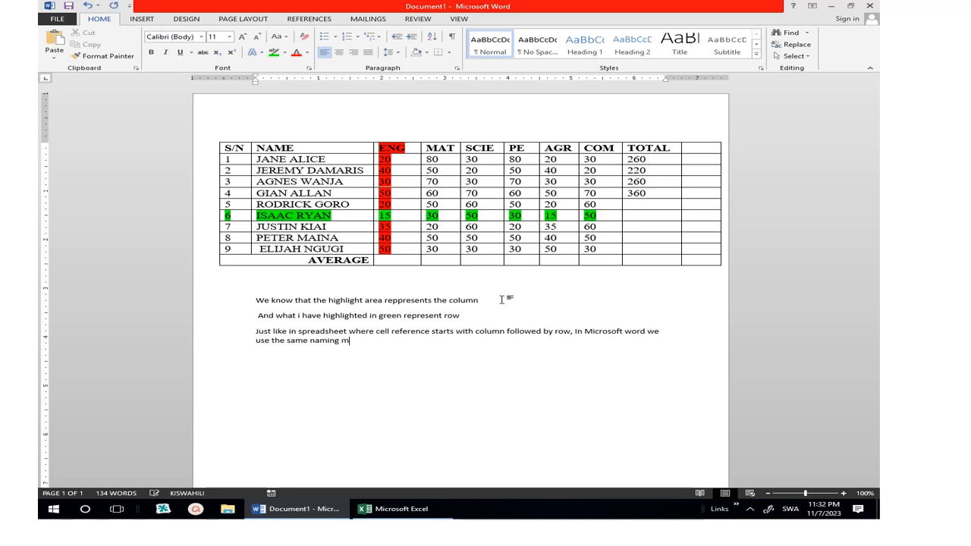
text(ethod fot)
key(BackSpace)
key(BackSpace)
key(BackSpace)
text(for cel)
Step: Add another line below the notes reading "In in this case, where we have S/N IS CELL A1"
key(Return)
text(In or)
text( cas)
text(e)
key(BackSpace)
key(BackSpace)
key(BackSpace)
key(BackSpace)
key(BackSpace)
key(BackSpace)
key(BackSpace)
text(in this case, s)
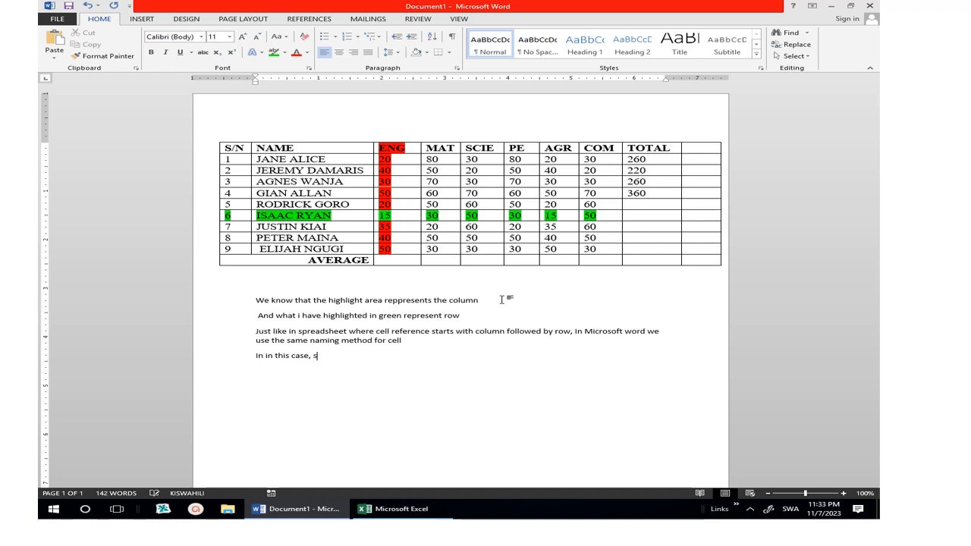
text(.n)
key(BackSpace)
key(BackSpace)
key(BackSpace)
text(where we have S/N IS A1)
key(BackSpace)
key(BackSpace)
text(CELL A)
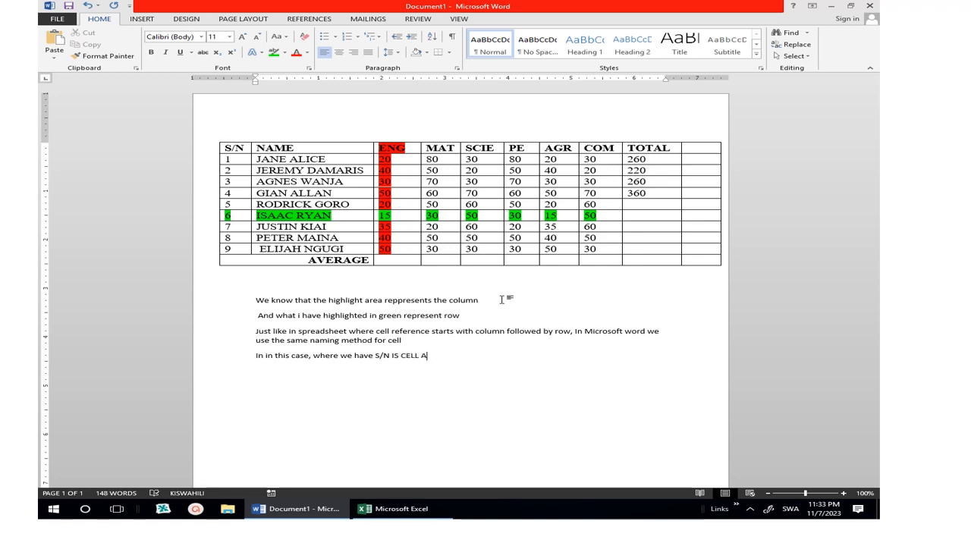
text(1)
Step: Enlarge all the explanatory text below the table to font size 16
drag(224, 304, 232, 359)
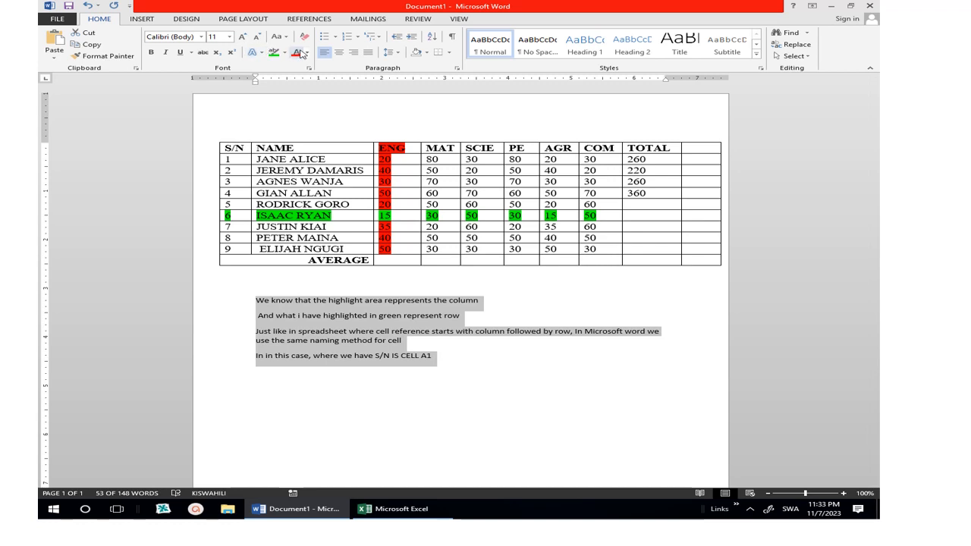
click(242, 37)
click(243, 38)
click(244, 39)
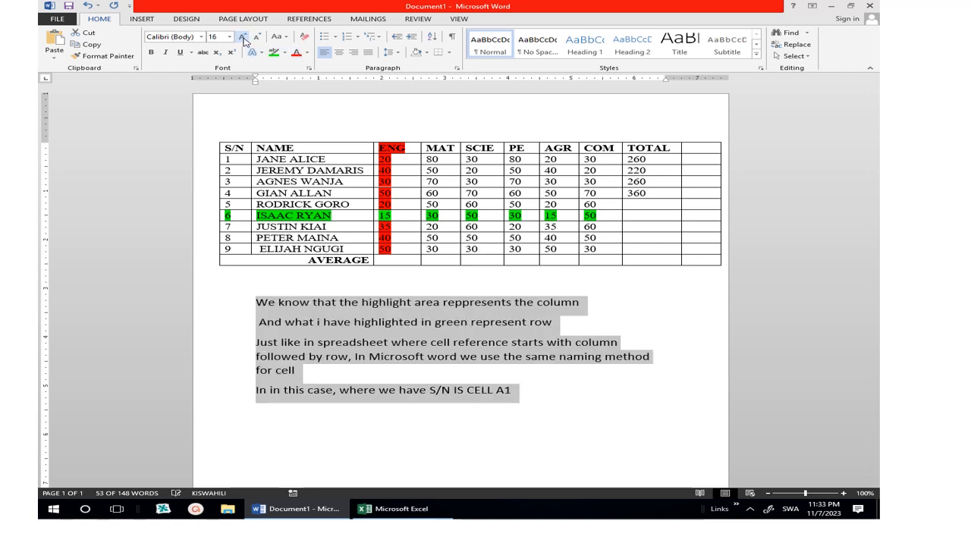
Step: Continue the last note after "CELL A1" with the words "meaning that the cell"
click(567, 396)
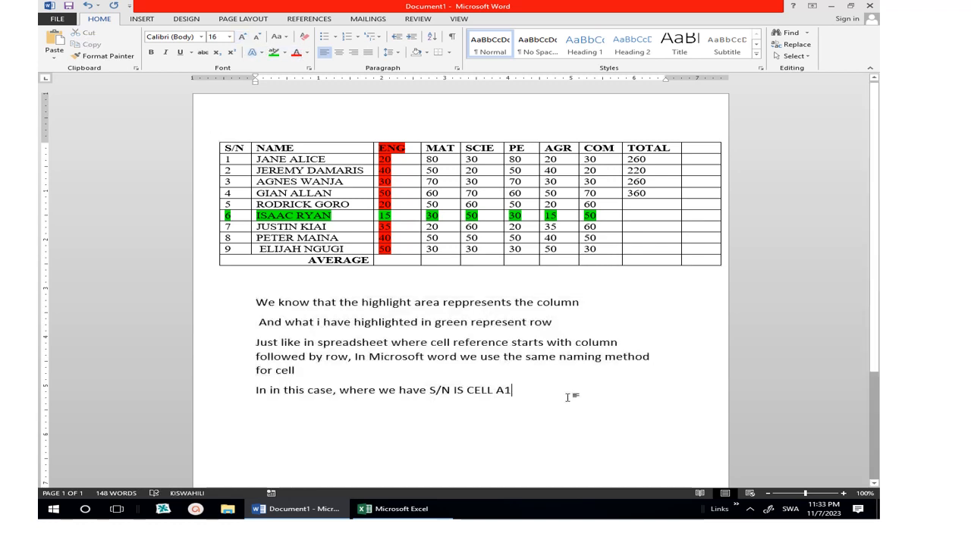
text(ME)
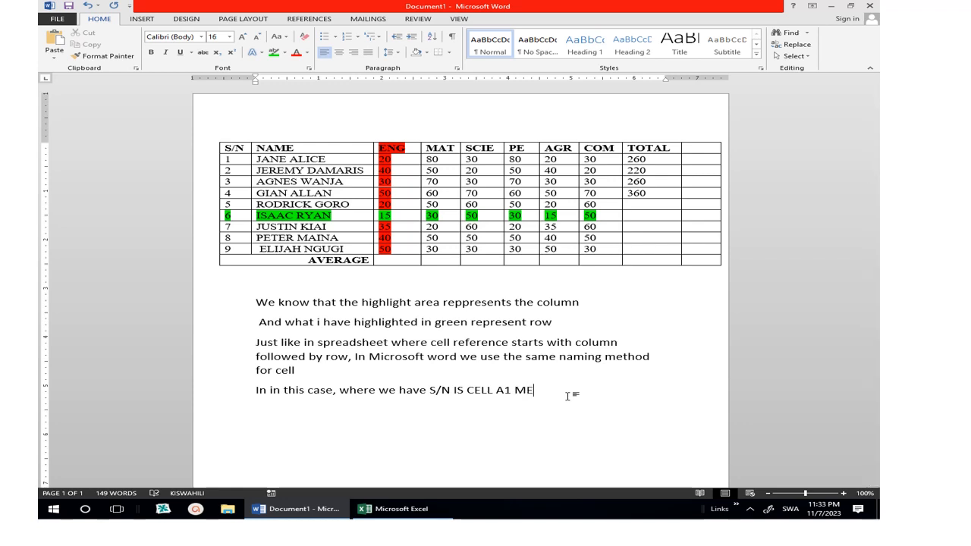
key(BackSpace)
key(BackSpace)
text(meani)
text(n)
text(g that)
text( the )
text(cell u)
text(s)
key(BackSpace)
key(BackSpace)
key(BackSpace)
Step: Extend the same note with "is formed as an intersection between column one and row 1"
text(if fo)
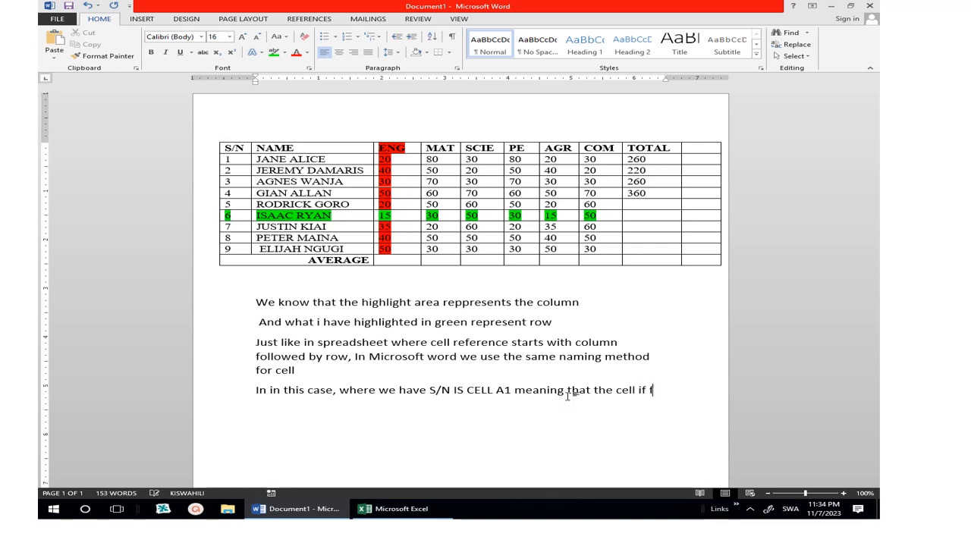
key(BackSpace)
key(BackSpace)
key(BackSpace)
key(BackSpace)
text(s formed)
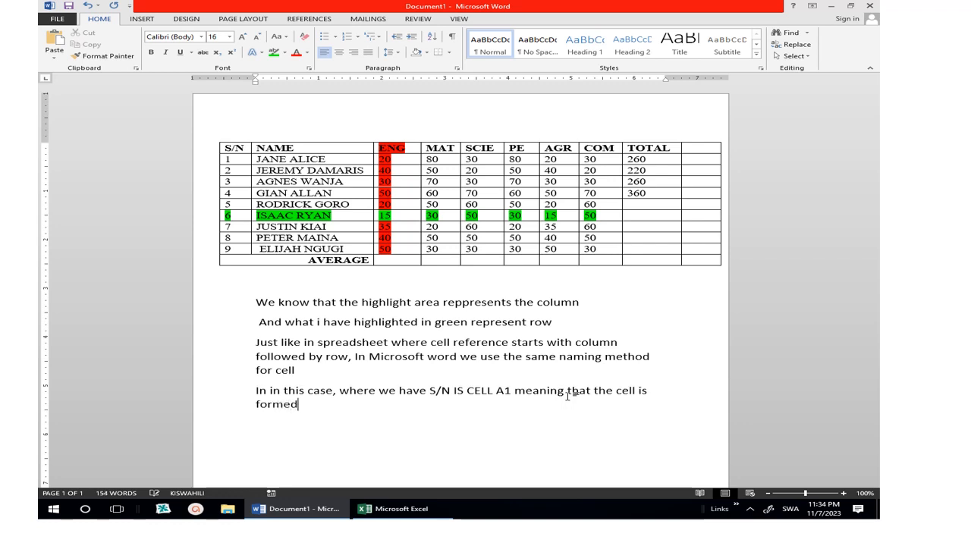
text( as an intersection)
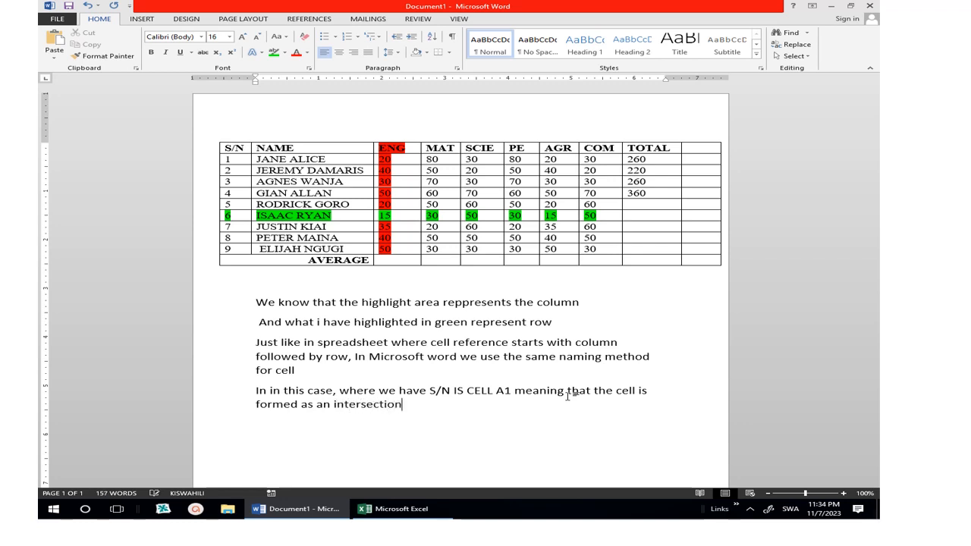
text( between column)
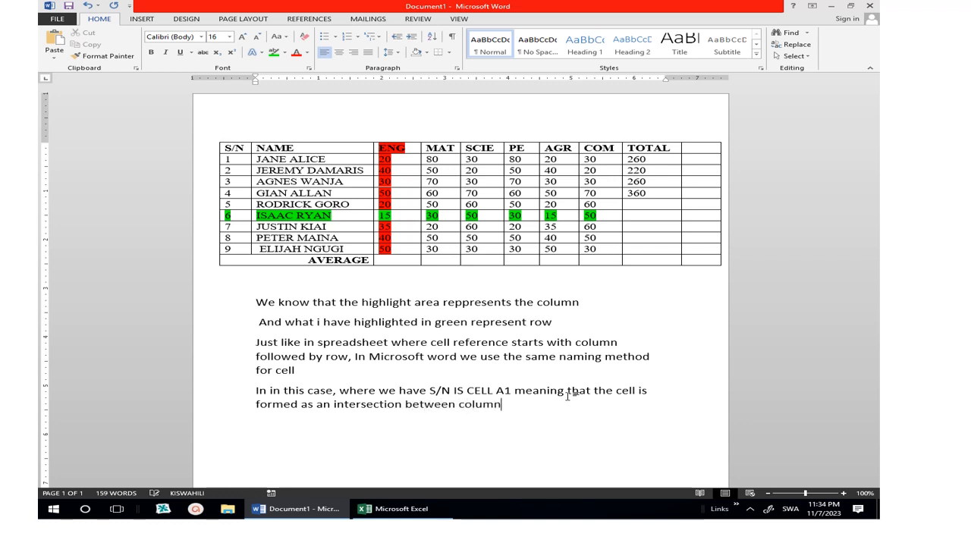
text( one a)
text(nnd)
key(BackSpace)
key(BackSpace)
key(BackSpace)
text(d row 1)
Step: Continue the note with "in that case where we have total is cell"
text(in that)
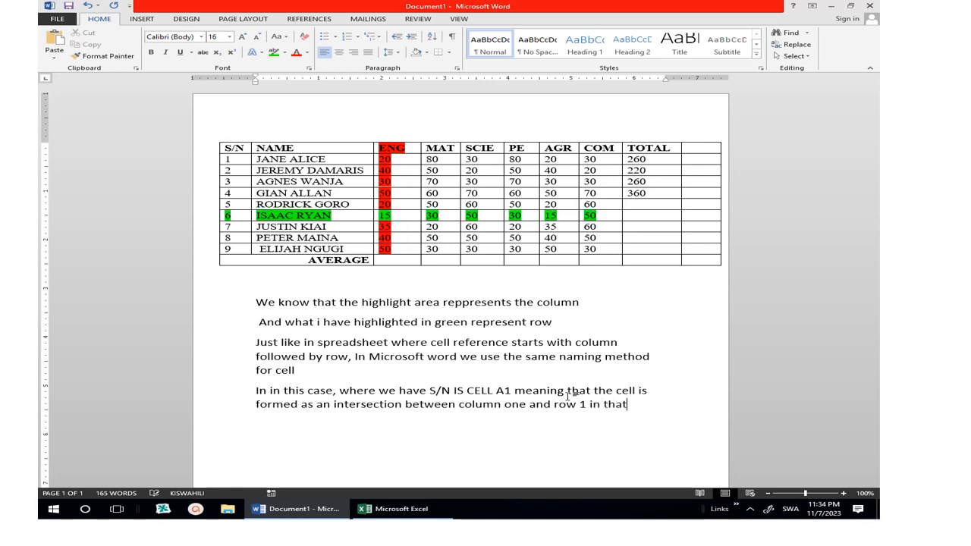
text( case where)
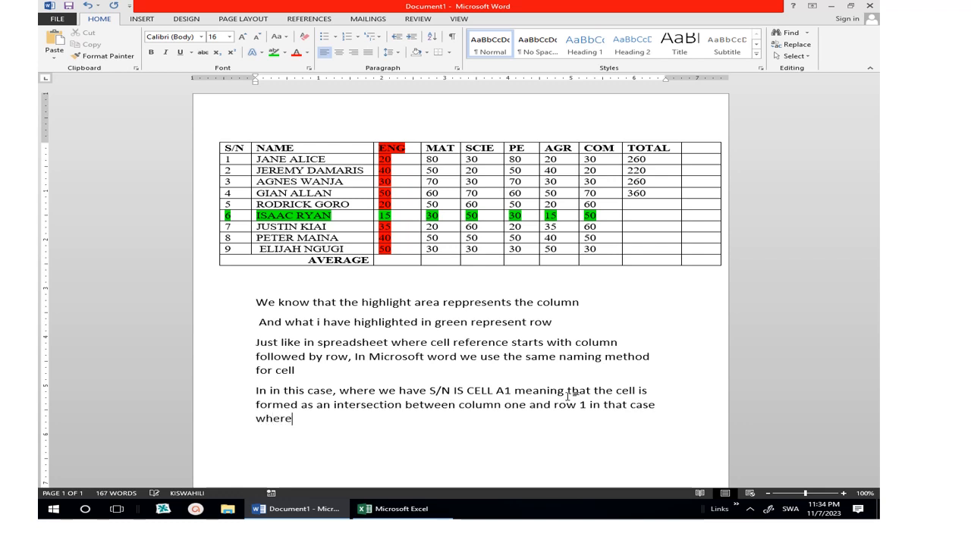
text( we have total is )
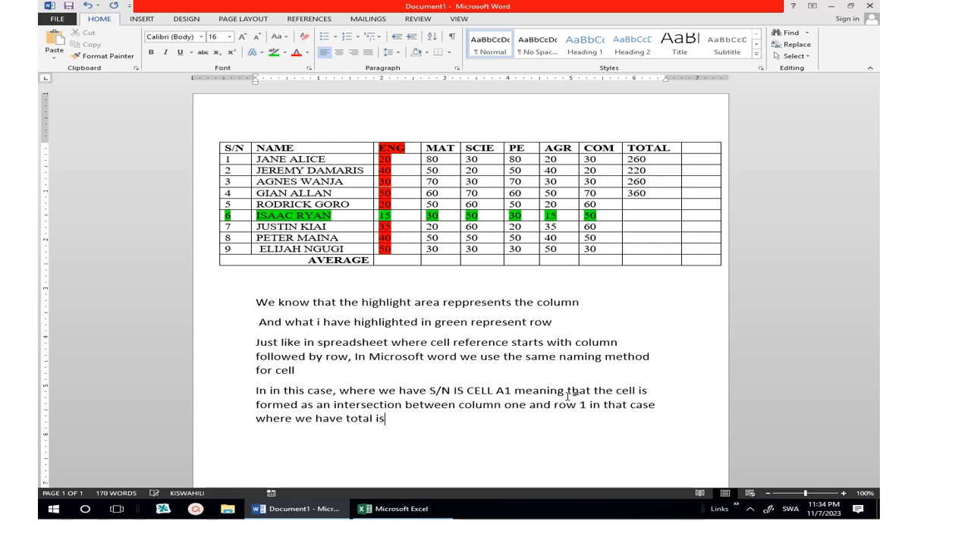
text(cell A)
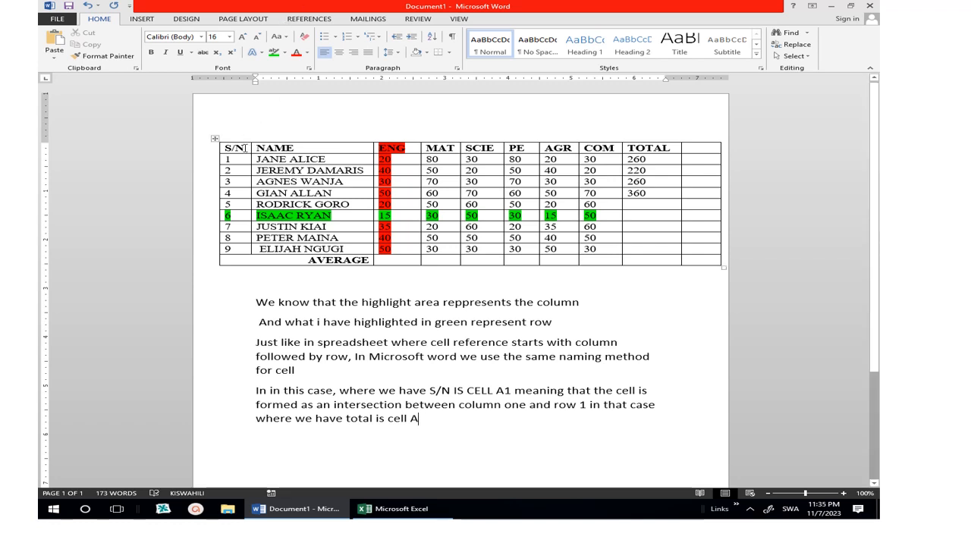
key(BackSpace)
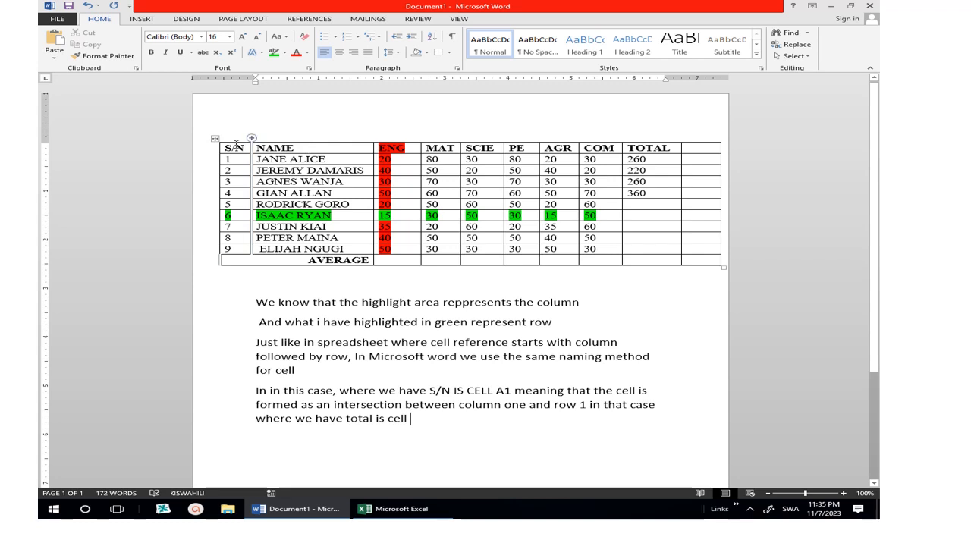
Step: Go through the table's header cells from NAME to TOTAL to work out the column letter of TOTAL
click(280, 143)
click(279, 143)
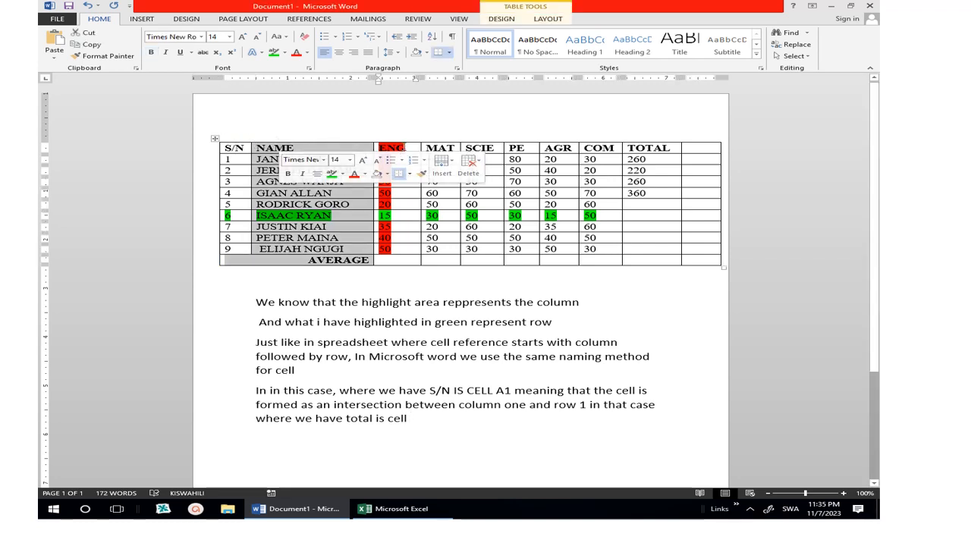
click(405, 148)
click(447, 148)
click(485, 148)
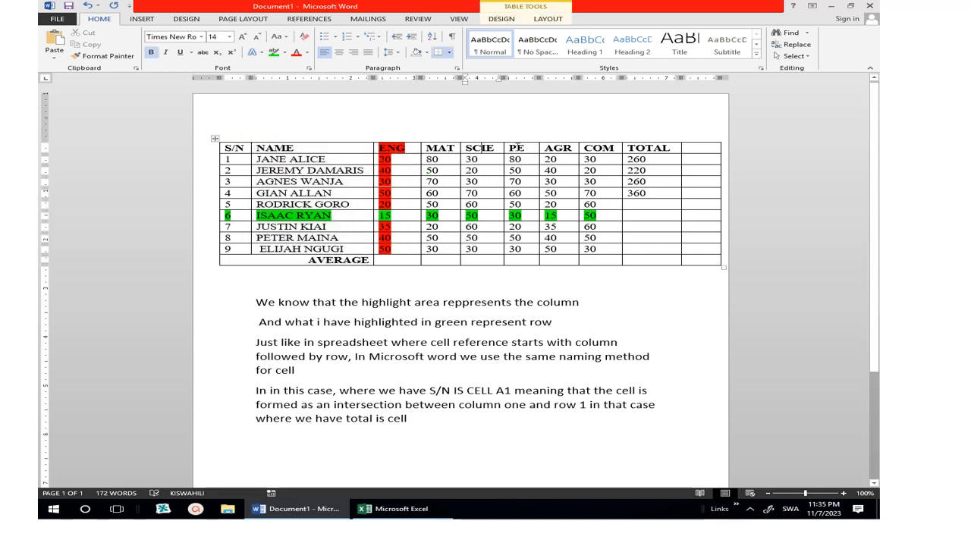
click(518, 148)
click(568, 149)
click(607, 149)
click(647, 149)
Step: Complete the last note with "I1. KNOWING THAT WE CANN NOW DO OUR SUM"
click(428, 419)
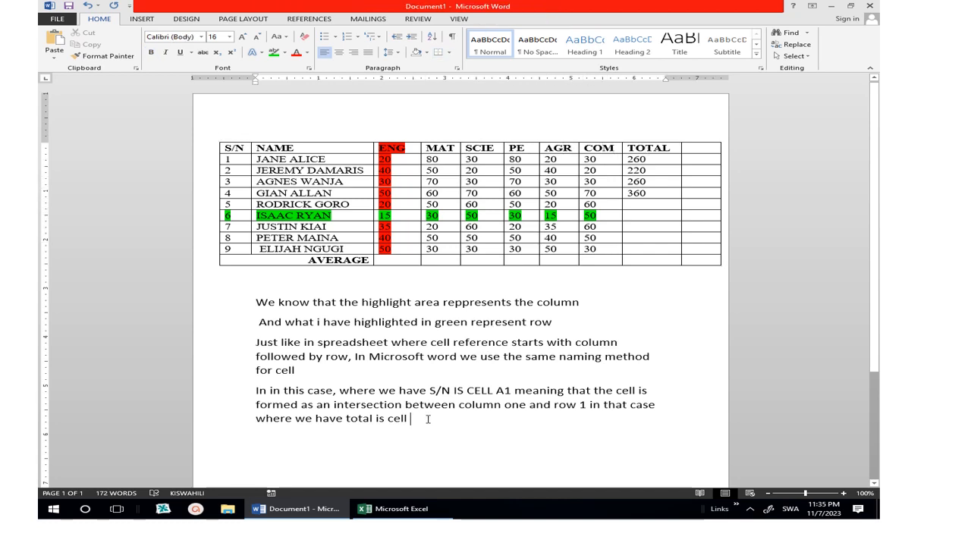
text(I)
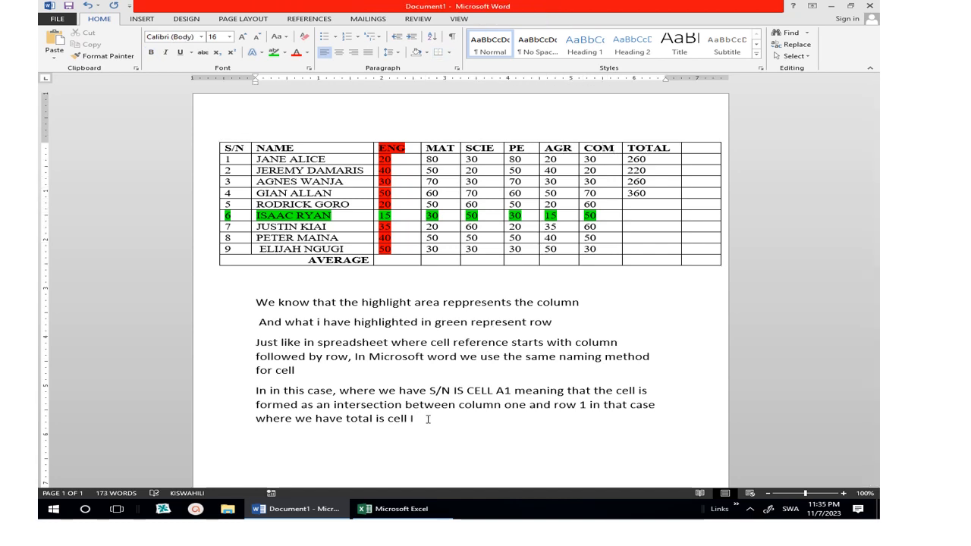
text(1)
click(400, 258)
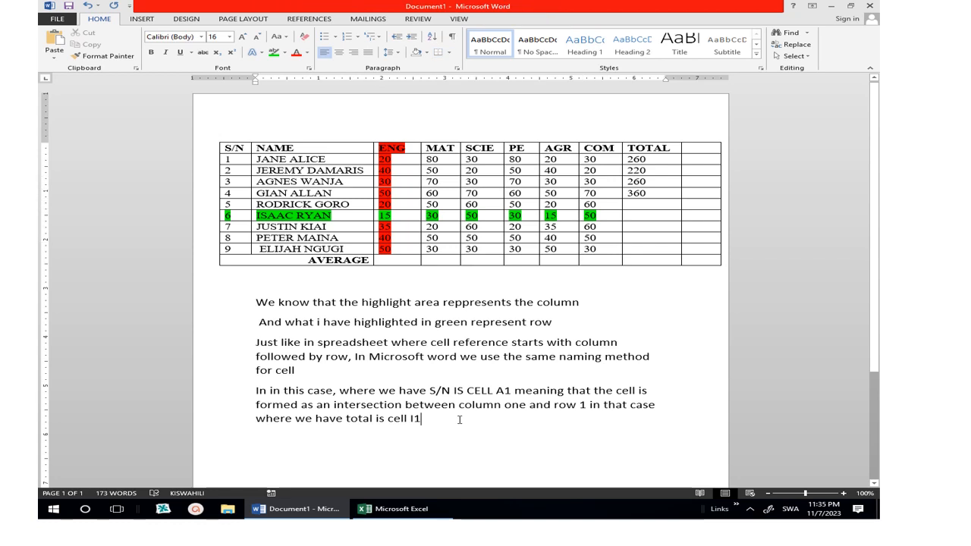
text(. KM)
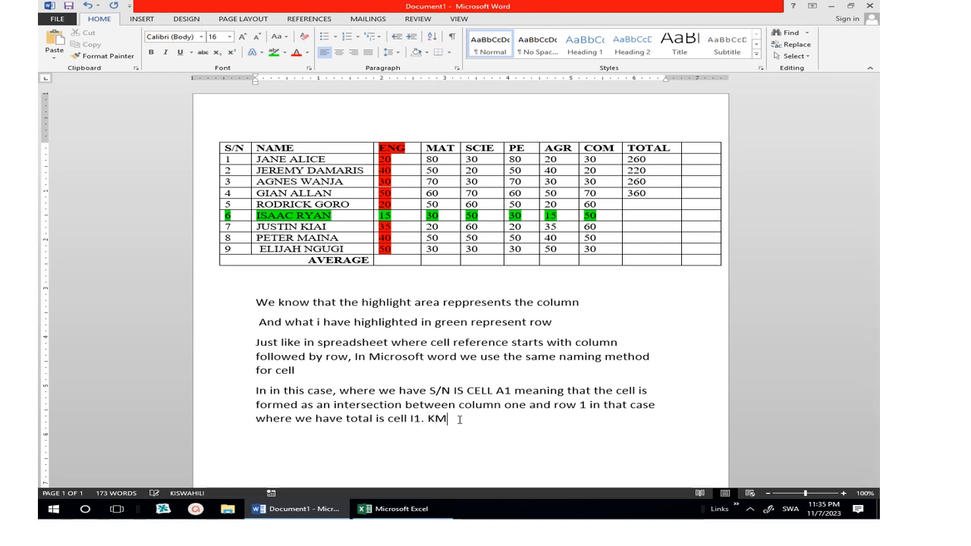
key(BackSpace)
text(NOWING THAT WE CANN )
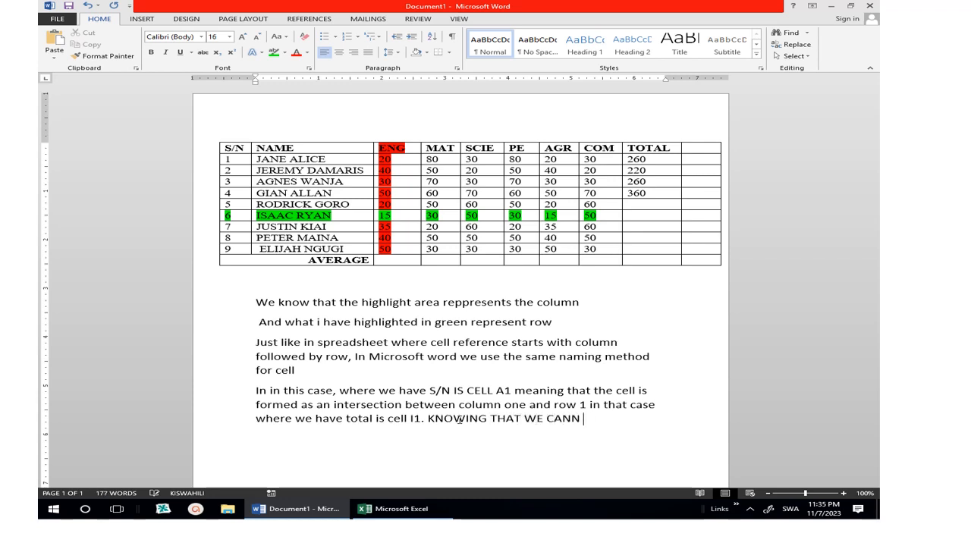
text(NOW DO OUR SUM)
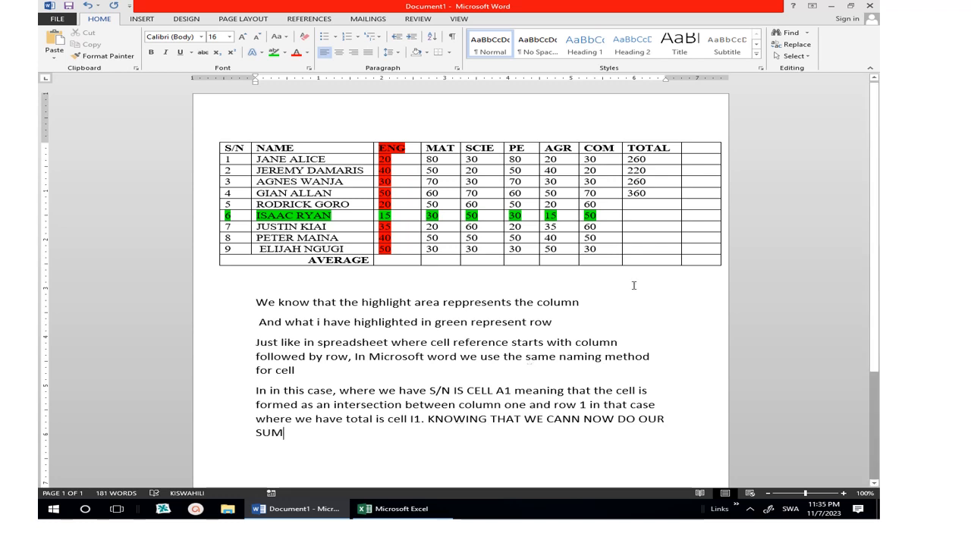
Step: Insert the formula =SUM(C6:H6) in the TOTAL cell of the student with S/N 5
click(656, 206)
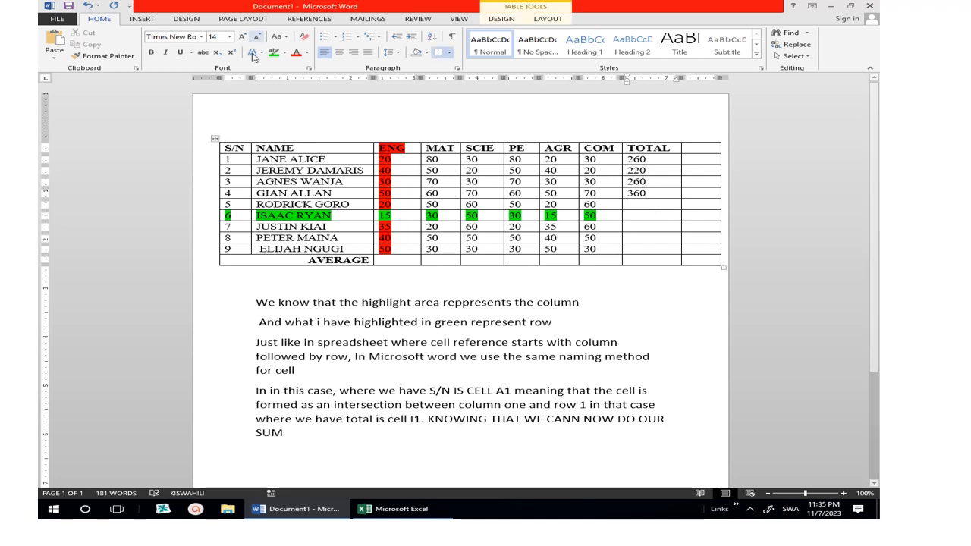
click(231, 148)
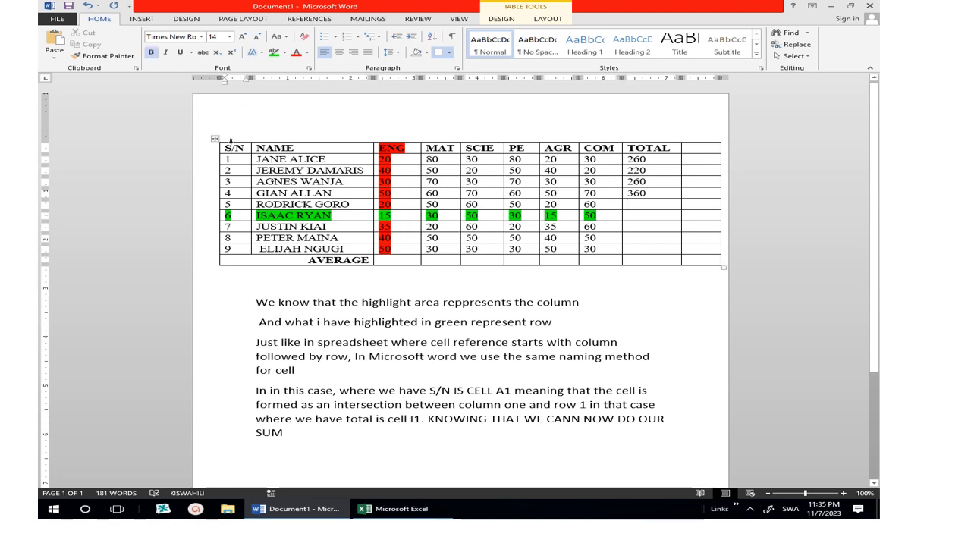
click(231, 141)
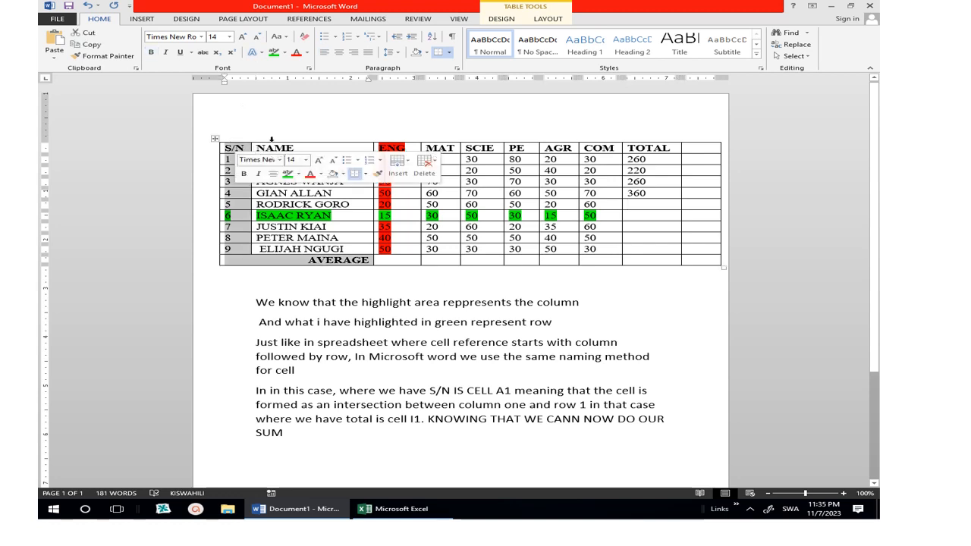
click(389, 140)
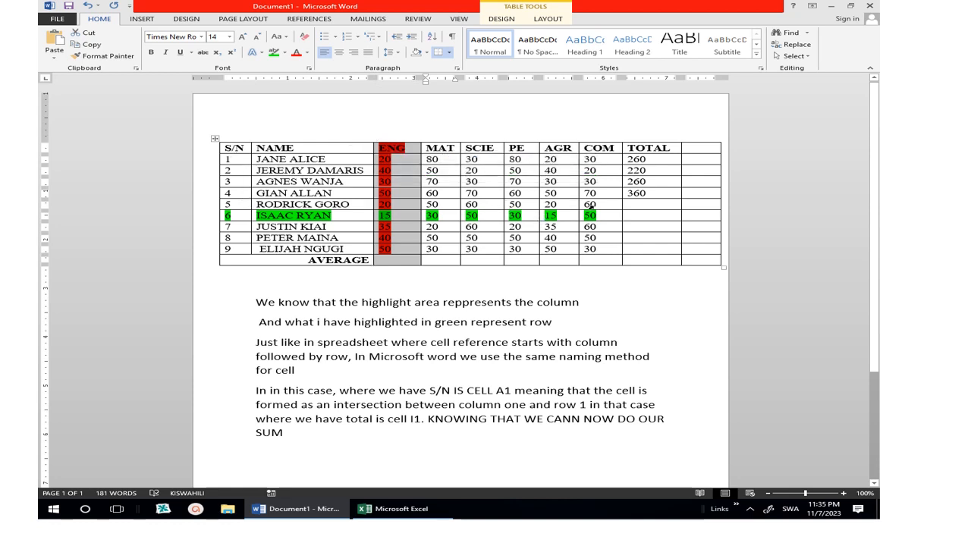
click(630, 204)
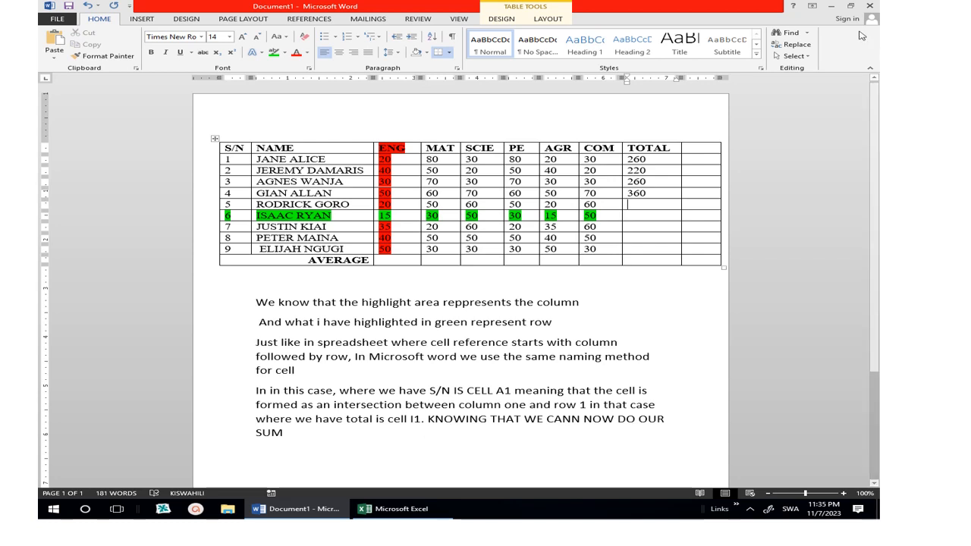
click(548, 18)
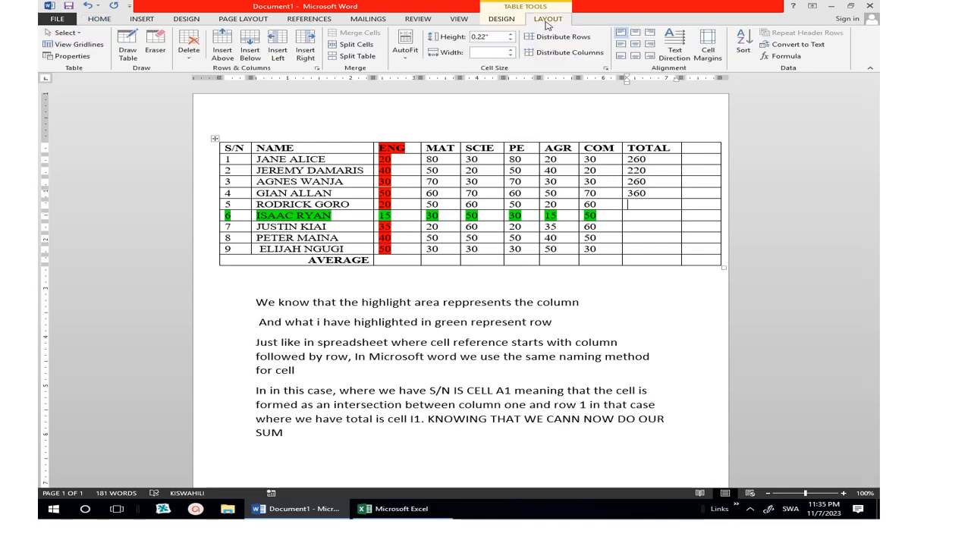
click(789, 57)
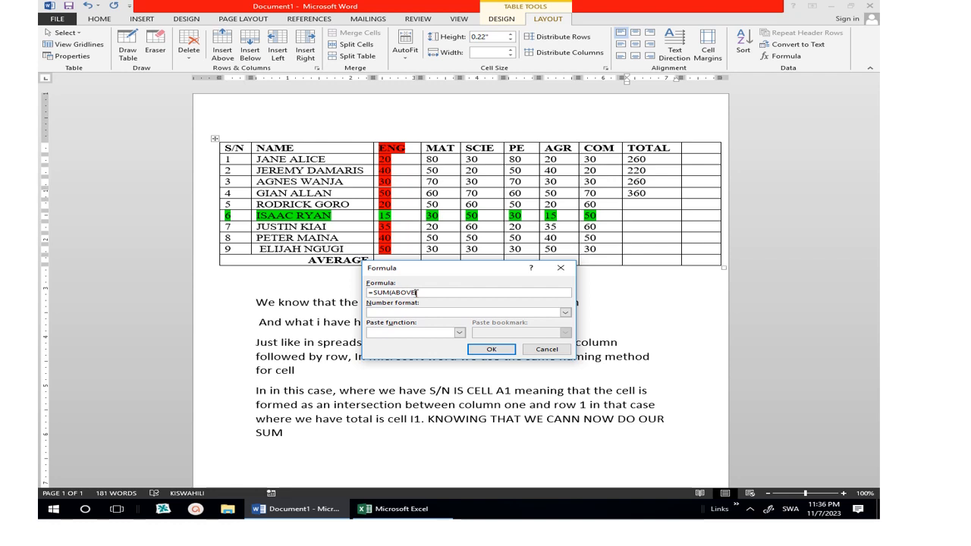
drag(416, 292, 391, 293)
text((c6:)
text(H6)
click(495, 350)
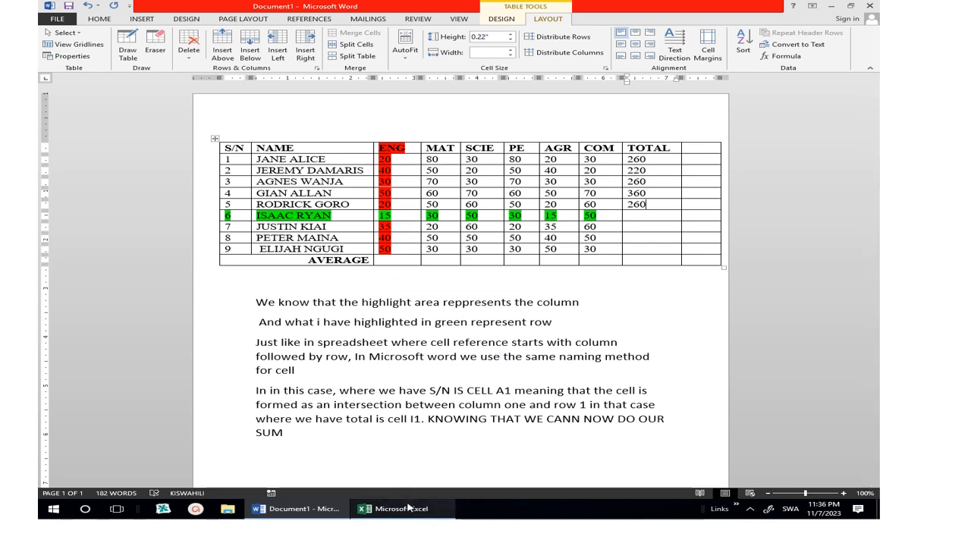
Step: Insert the formula =C7+D7+E7+F7+H7 in the TOTAL cell of the student with S/N 6
mouse_move(412, 505)
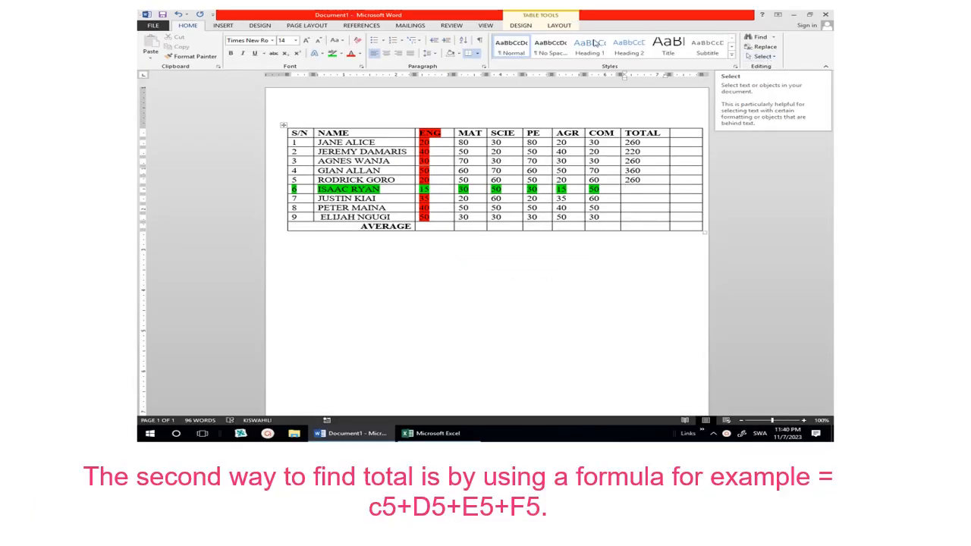
click(637, 188)
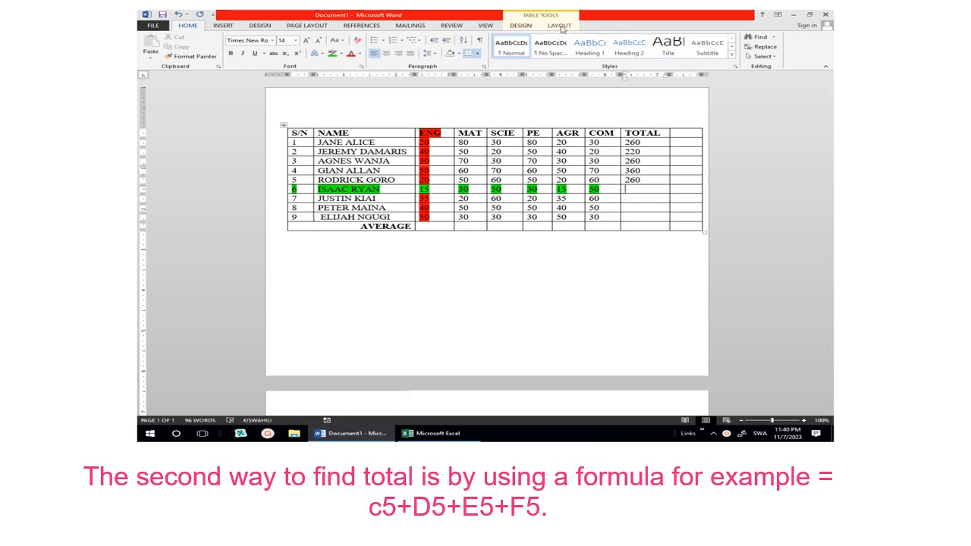
click(561, 27)
click(753, 58)
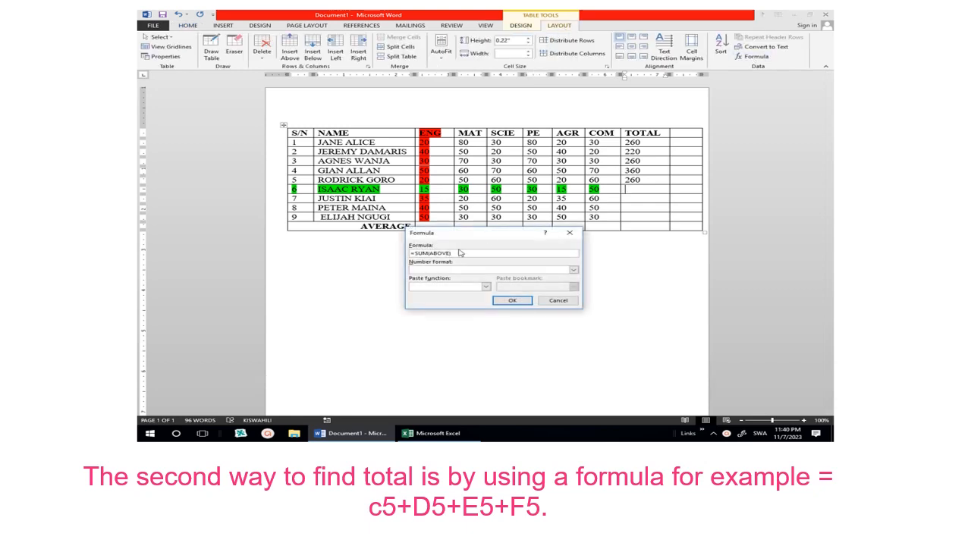
drag(459, 252, 416, 252)
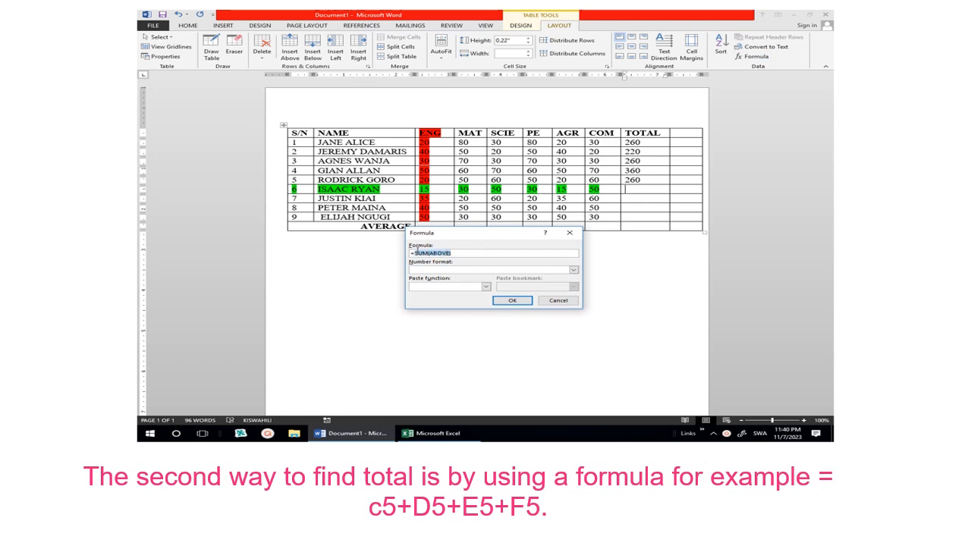
text(c7+d7+E7+)
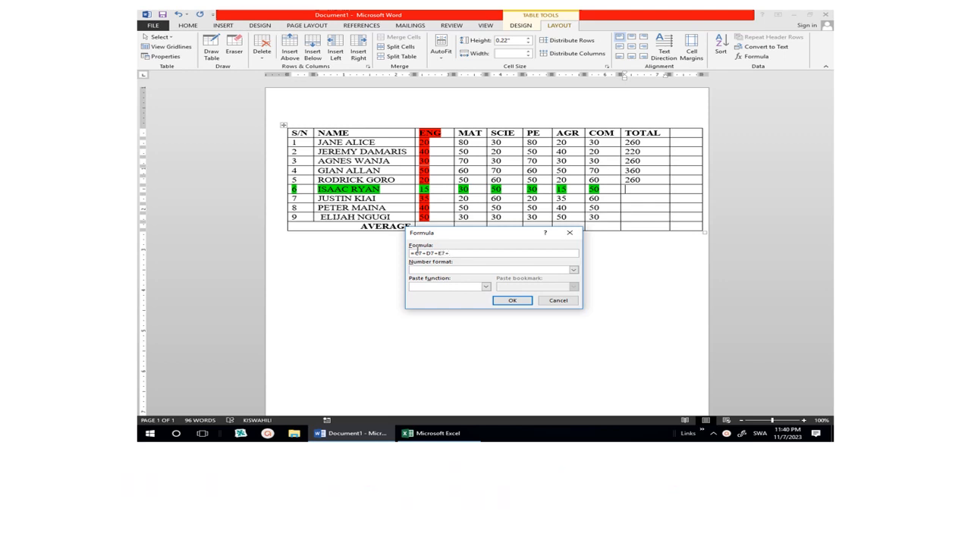
text(F7+)
text(H7)
click(513, 301)
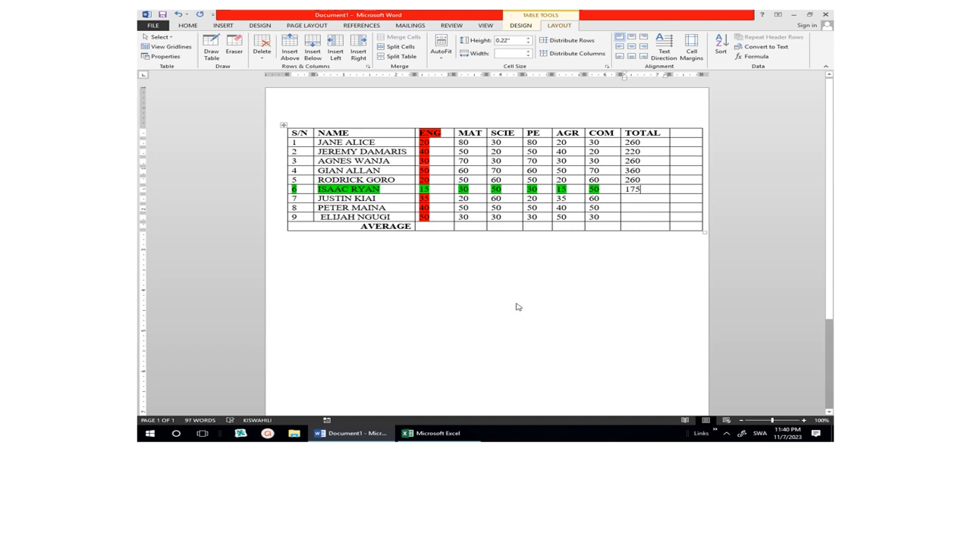
Step: Check the individual marks from MAT to AGR in the green row that the addition formula refers to
click(472, 190)
double_click(474, 193)
drag(517, 190, 489, 190)
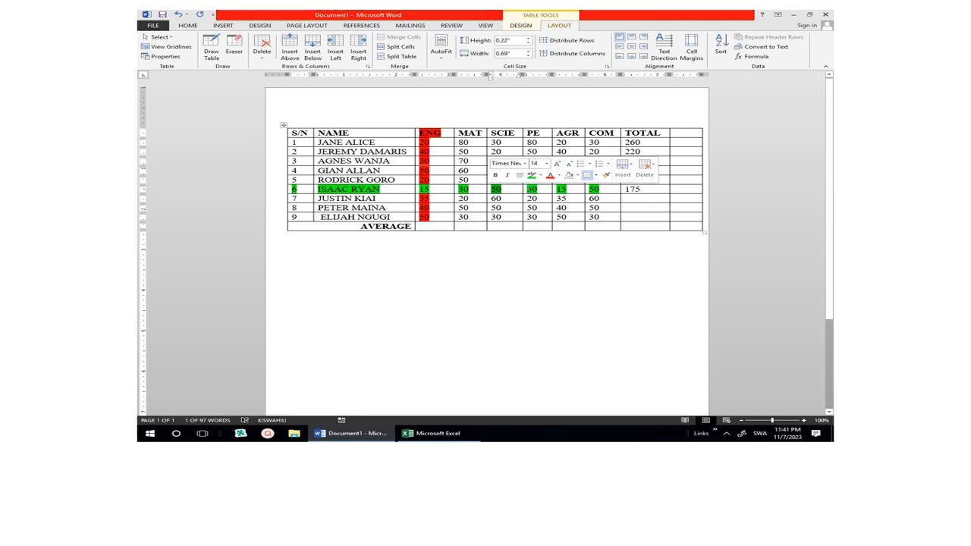
click(525, 191)
click(556, 189)
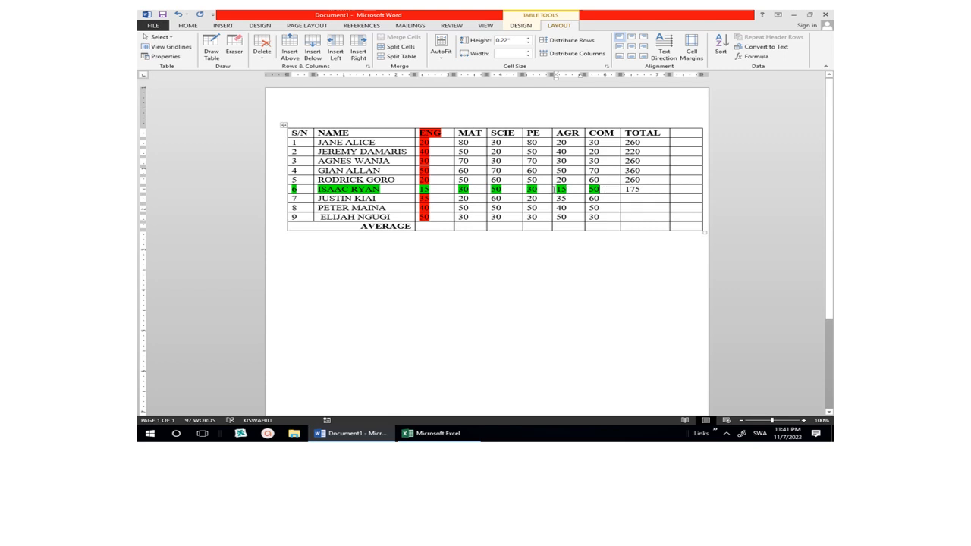
Step: Try to extend the addition formula in the TOTAL cell of the student with S/N 6 with I7
click(608, 189)
click(503, 189)
click(641, 190)
click(753, 56)
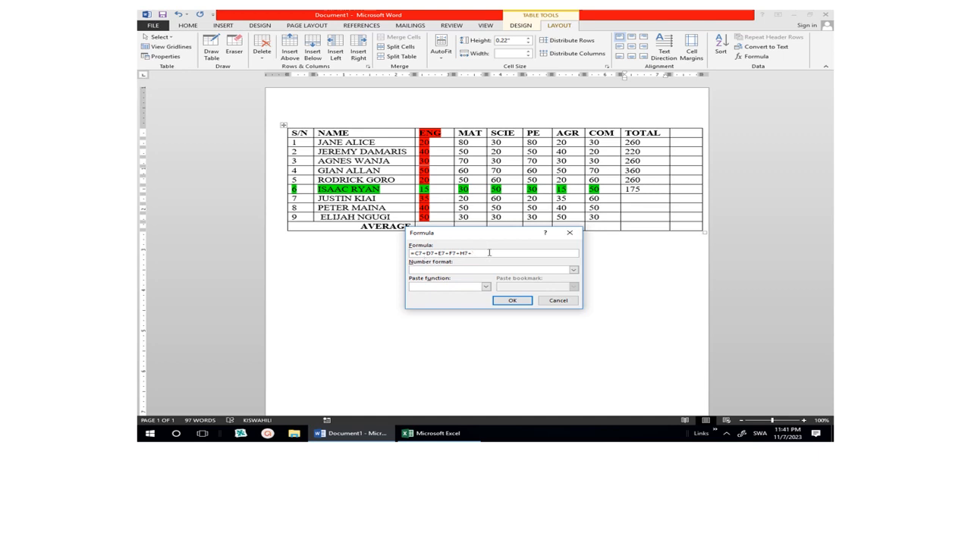
text(I7)
click(511, 301)
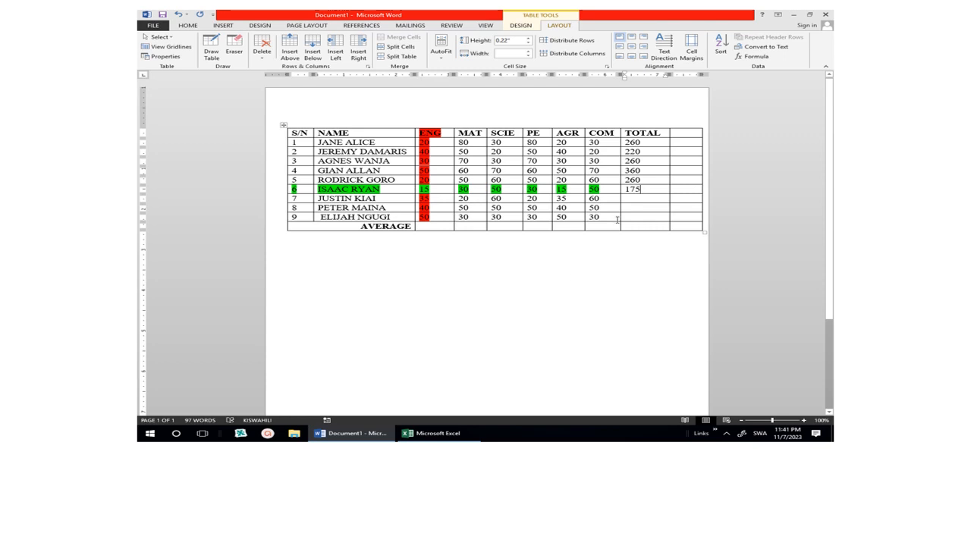
Step: Review the formula behind the TOTAL of the student with S/N 5 without changing it
click(641, 179)
click(756, 56)
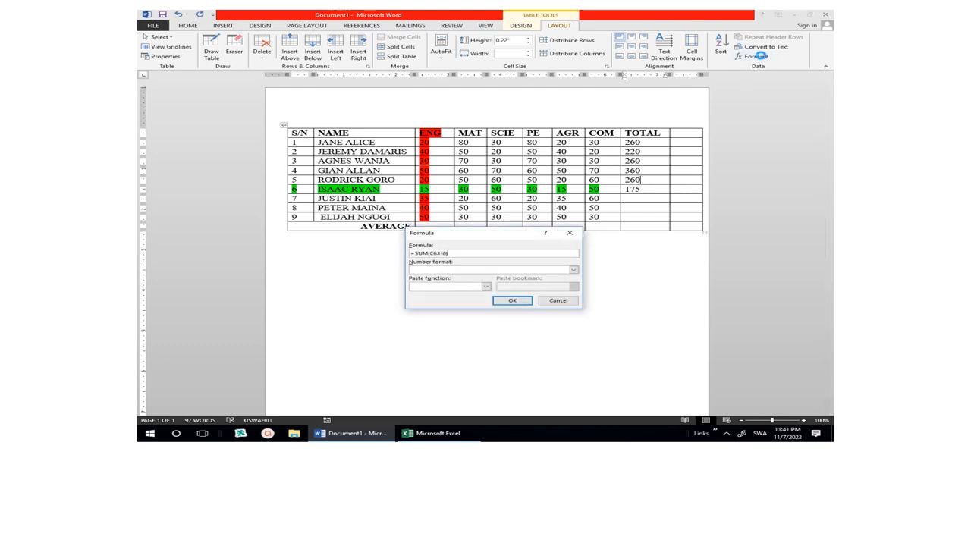
click(569, 233)
Step: Add the missing AGR cell G7 to the addition formula in the TOTAL cell of the student with S/N 6
click(646, 190)
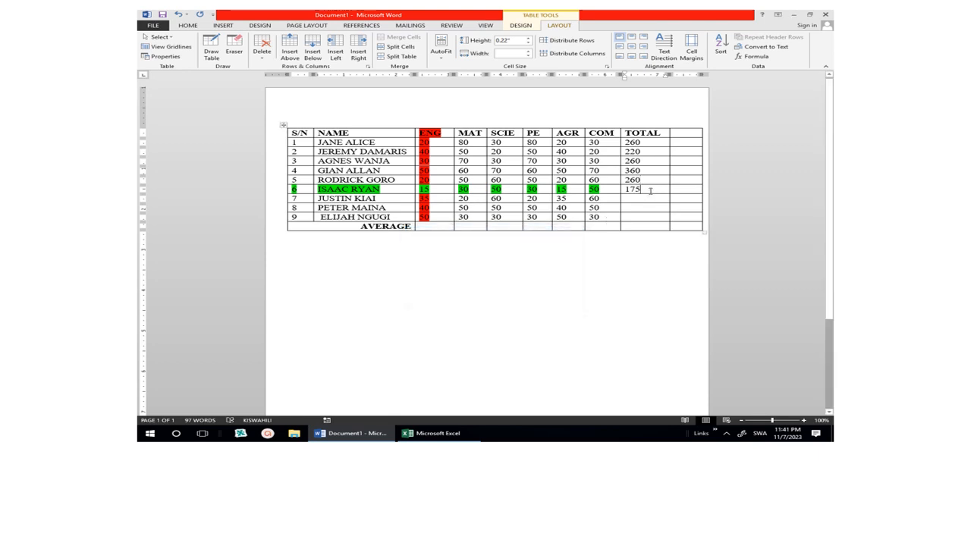
click(756, 56)
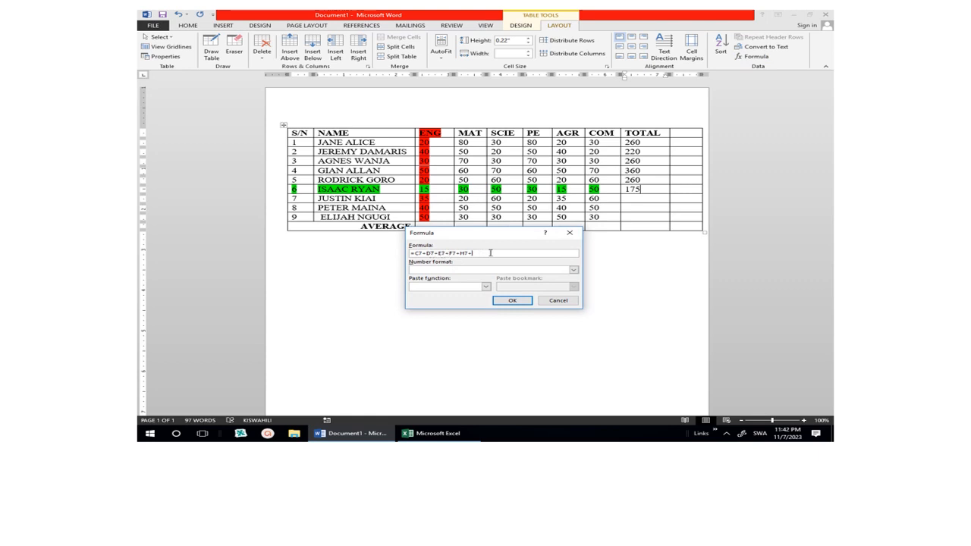
key(BackSpace)
text(G7+)
click(512, 300)
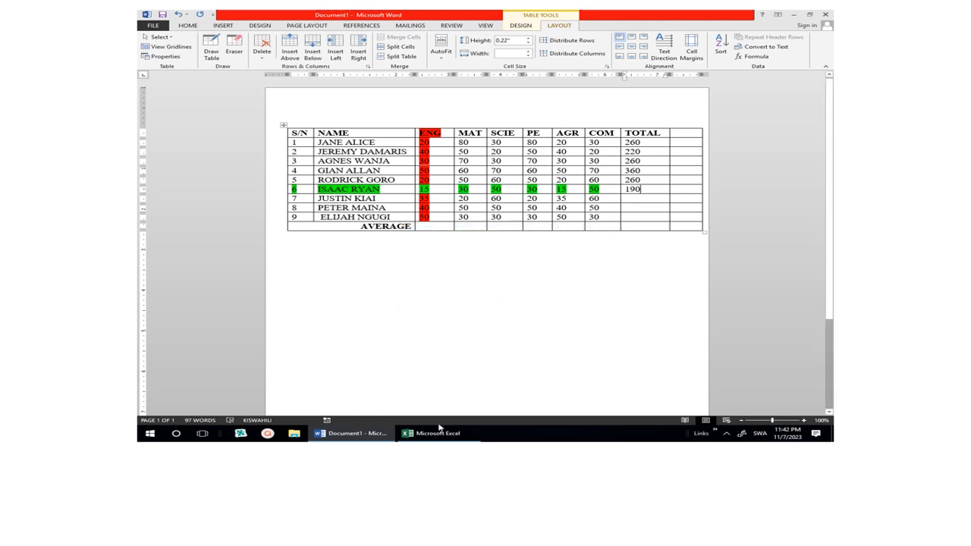